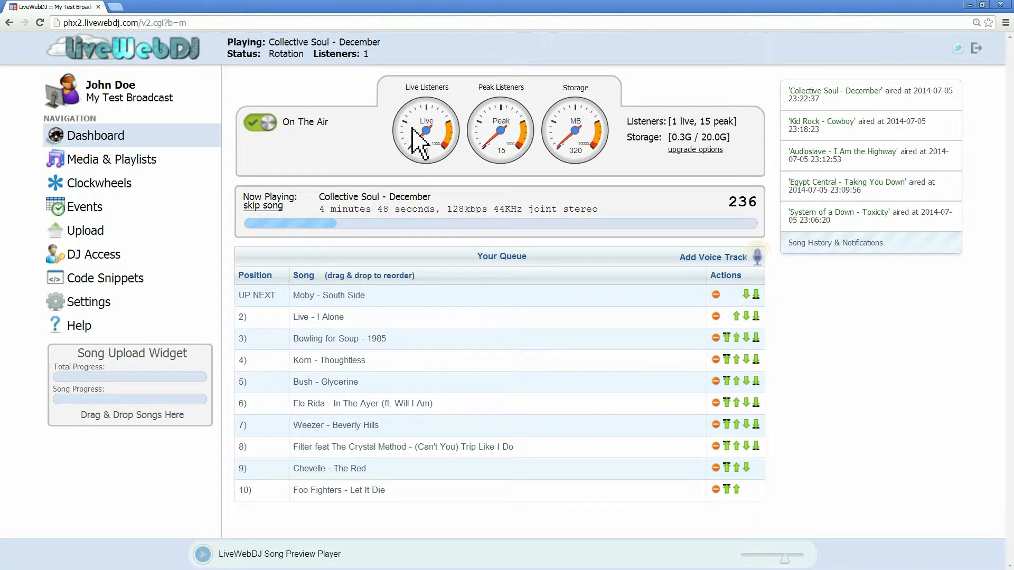
Step: Open the station's accessibility settings
{"action": "left_click", "coordinate": [103, 302]}
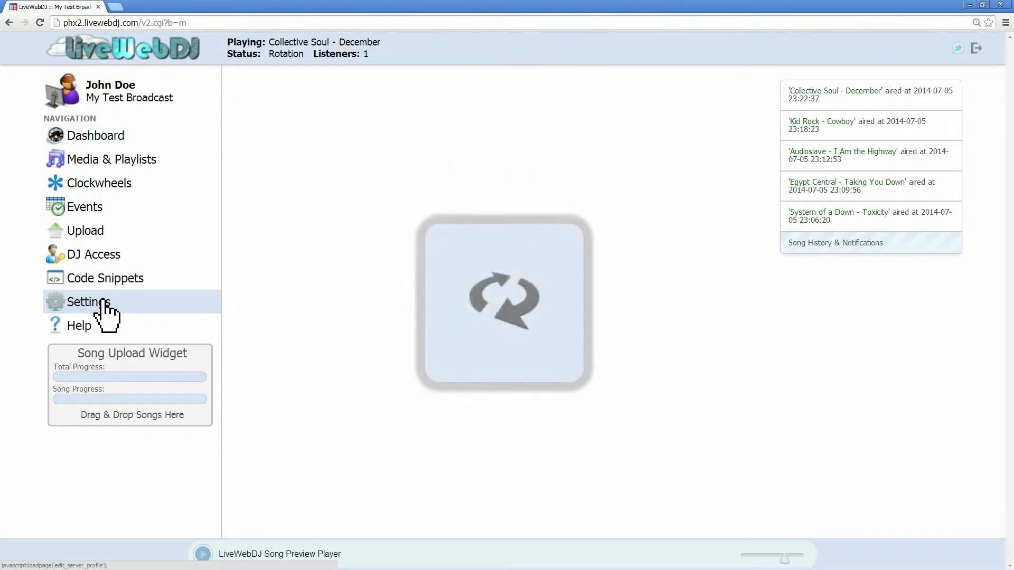
{"action": "left_click", "coordinate": [280, 269]}
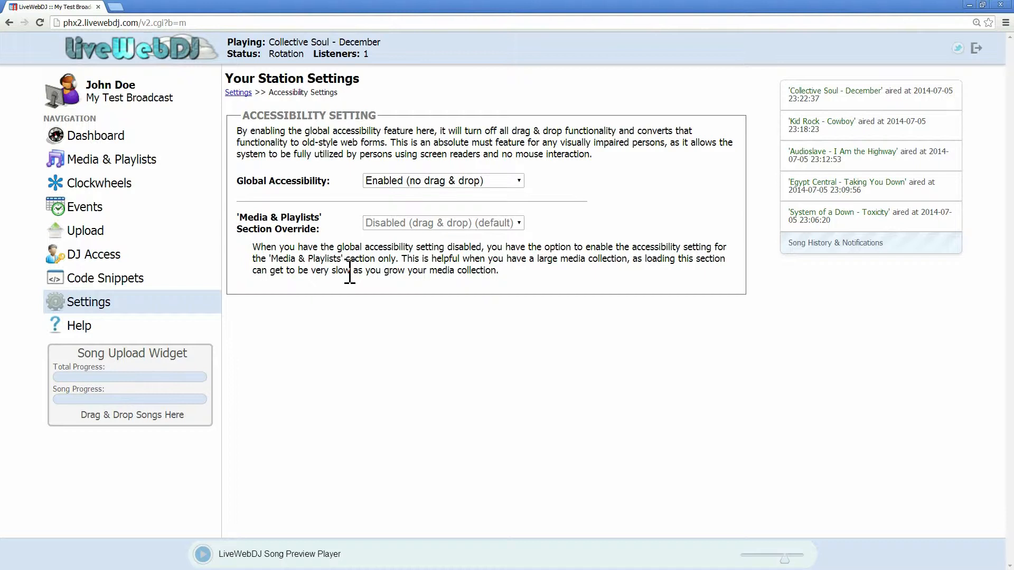
Step: Open the Default clockwheel for editing to review its playlist sequence
{"action": "left_click", "coordinate": [117, 190]}
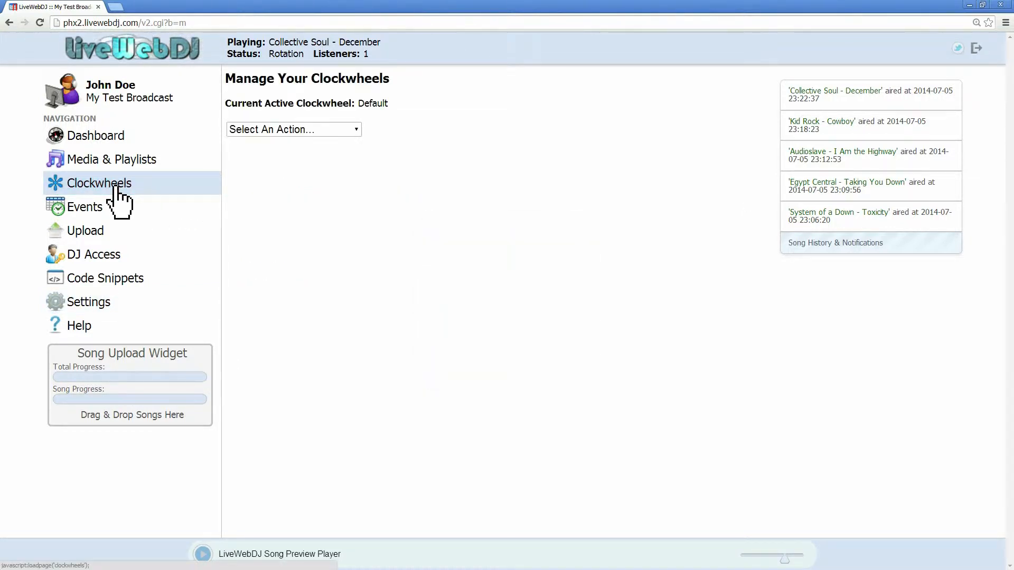
{"action": "left_click", "coordinate": [288, 130]}
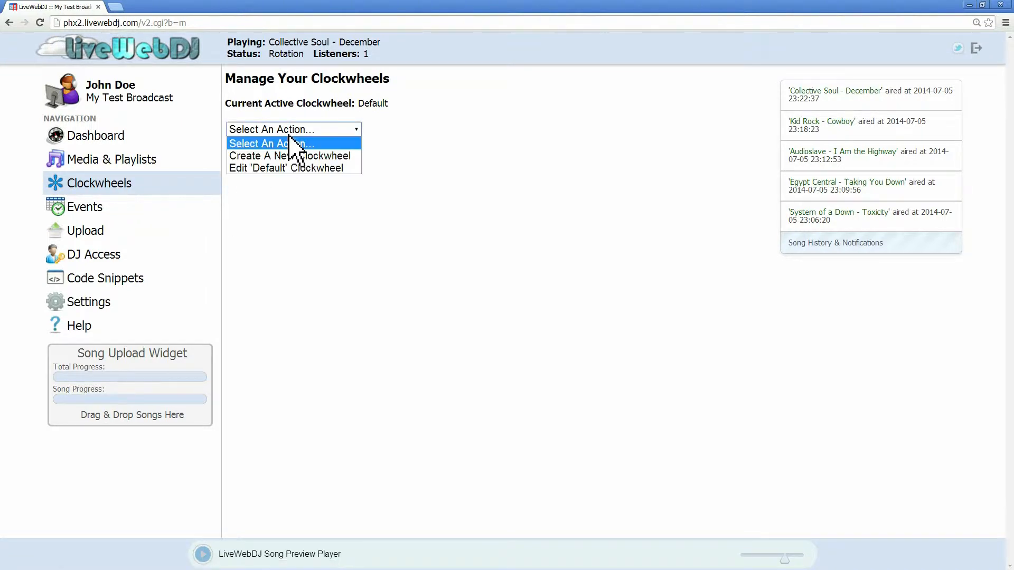
{"action": "left_click", "coordinate": [292, 168]}
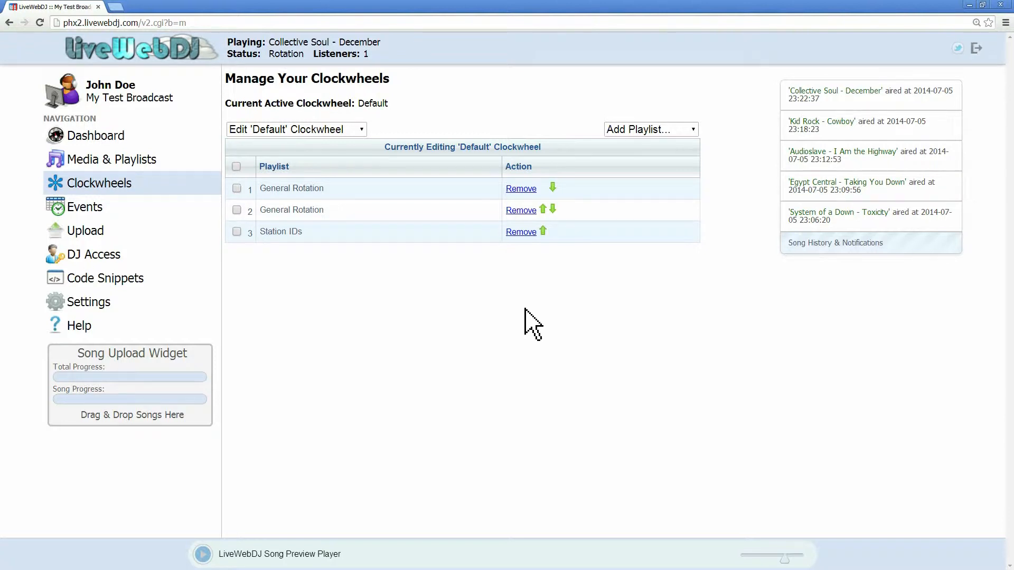
Step: View the General Rotation playlist and read its description of shuffled play and separation rules
{"action": "left_click", "coordinate": [149, 161]}
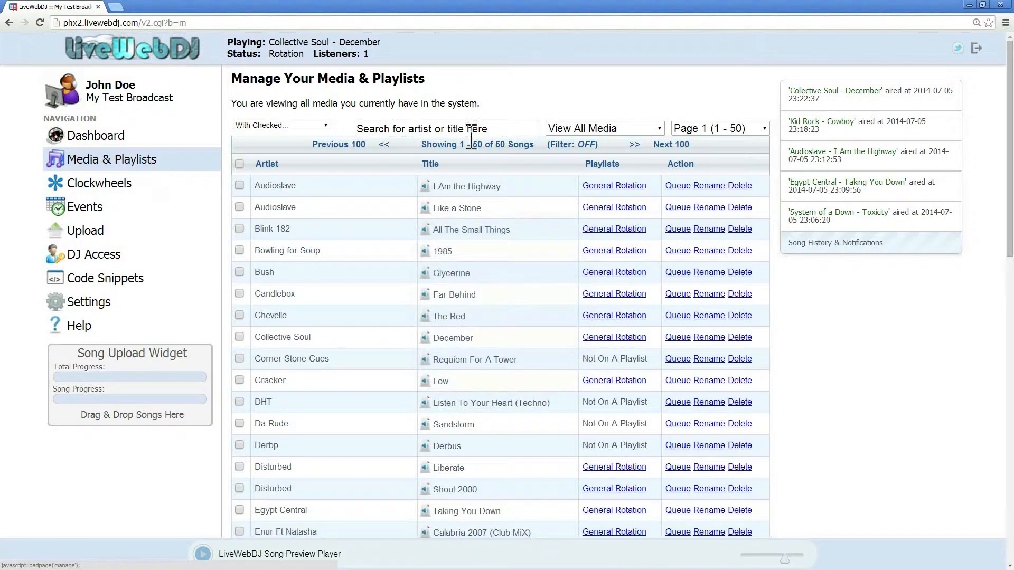
{"action": "left_click", "coordinate": [605, 129]}
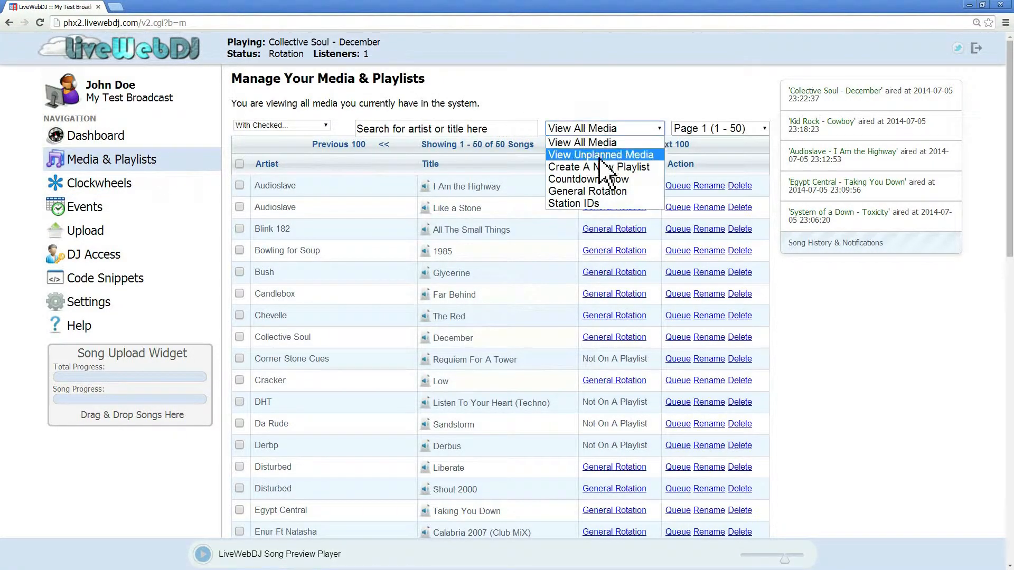
{"action": "left_click", "coordinate": [602, 191]}
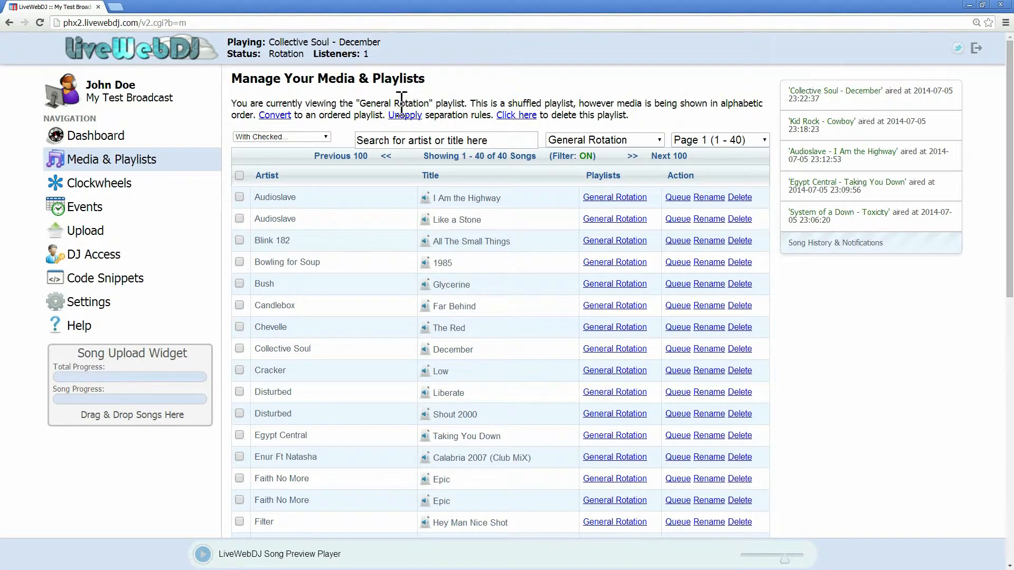
{"action": "left_click_drag", "start_coordinate": [490, 103], "coordinate": [581, 101]}
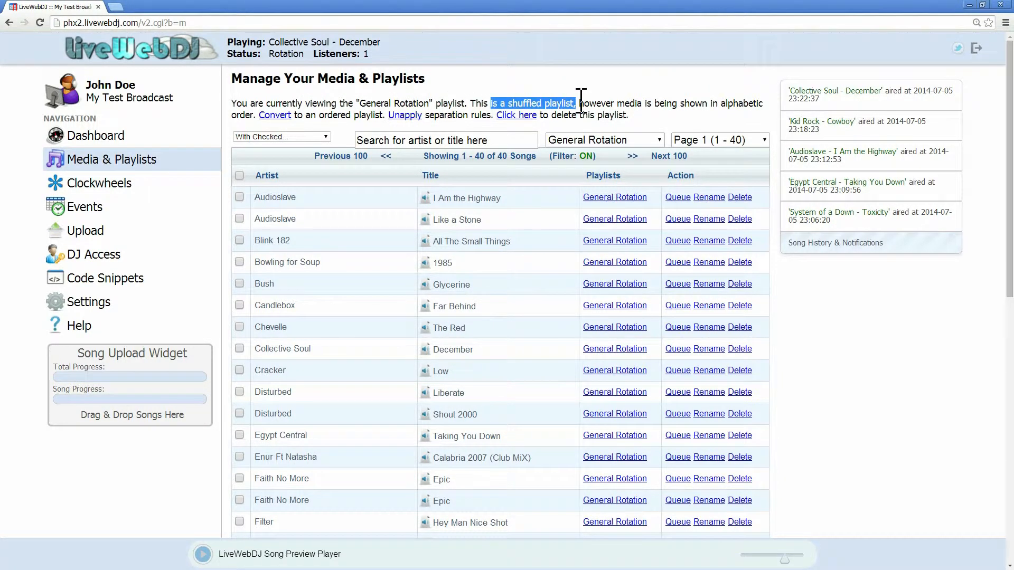
{"action": "left_click", "coordinate": [581, 100]}
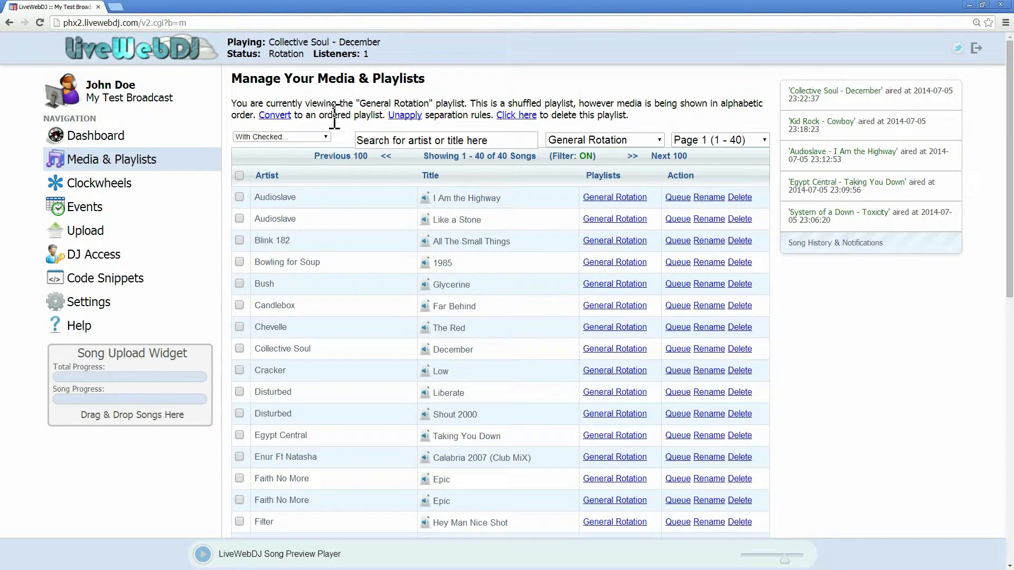
{"action": "left_click_drag", "start_coordinate": [491, 117], "coordinate": [390, 120]}
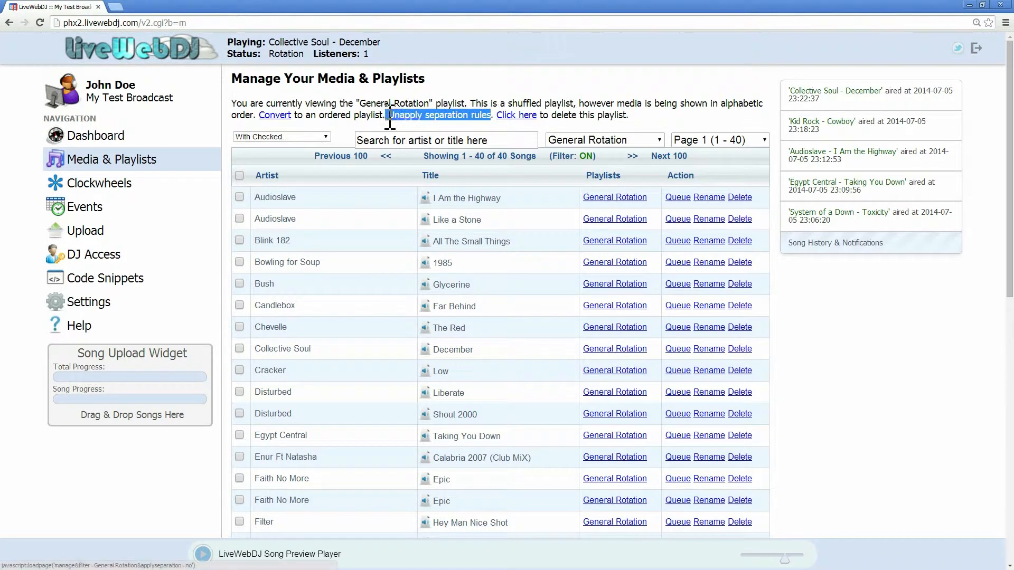
{"action": "left_click", "coordinate": [470, 105]}
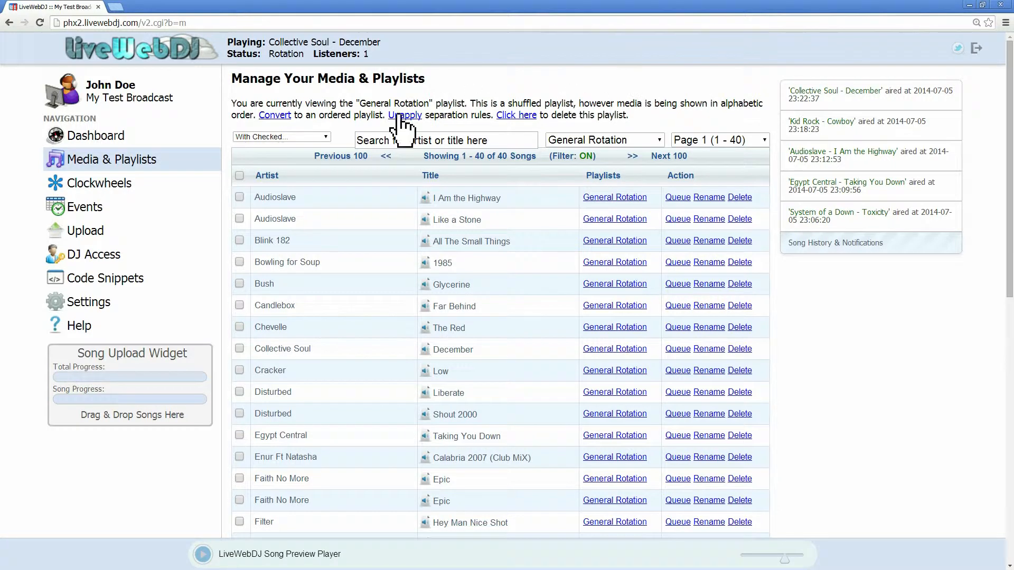
Step: Reopen the Default clockwheel for editing
{"action": "left_click", "coordinate": [126, 200]}
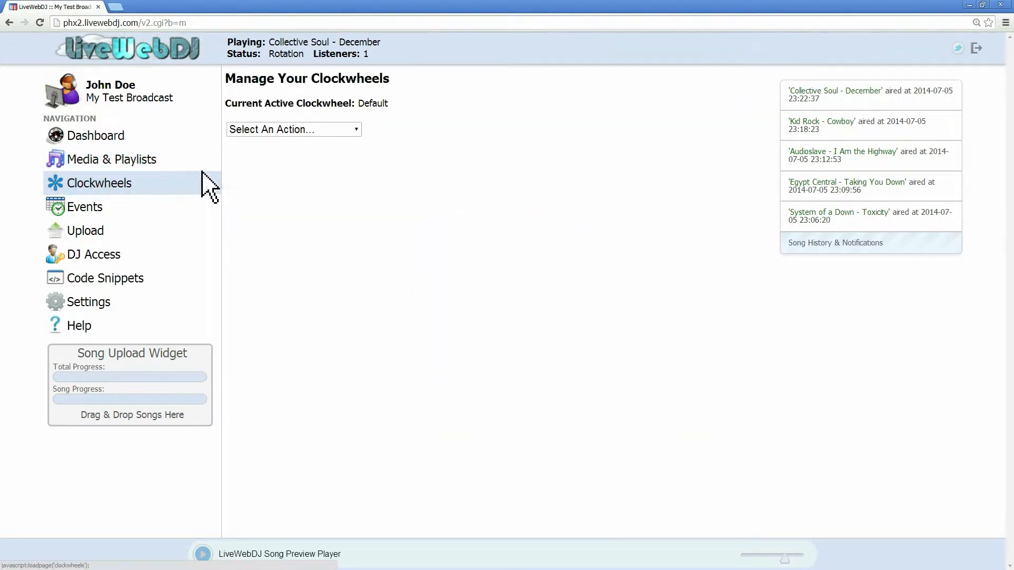
{"action": "left_click", "coordinate": [317, 130]}
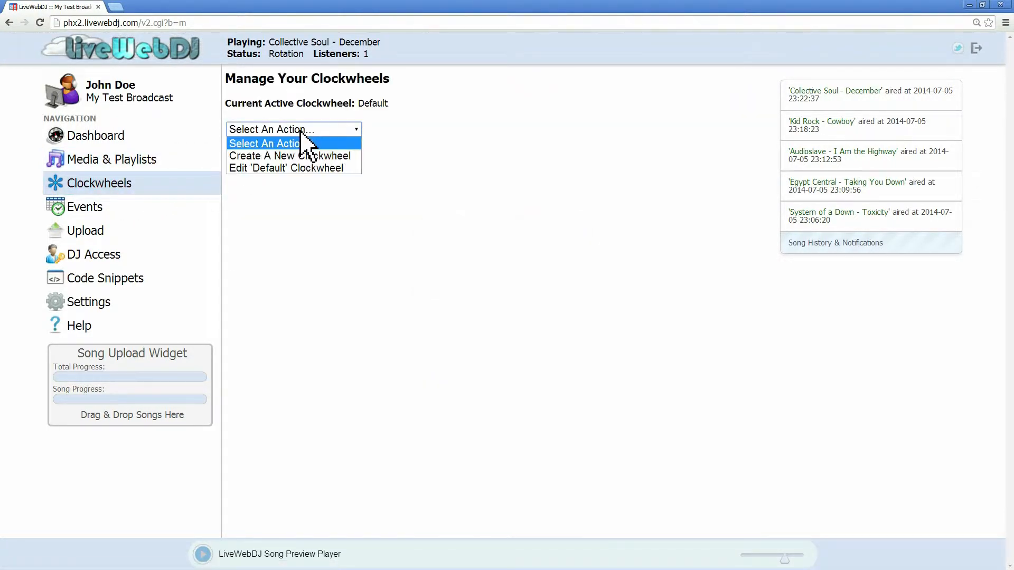
{"action": "left_click", "coordinate": [300, 168]}
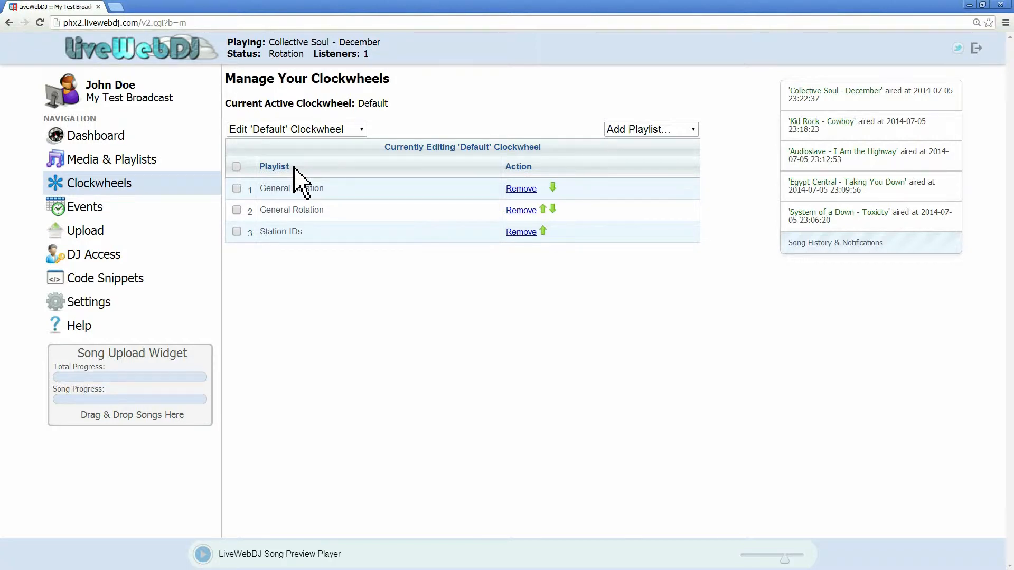
Step: View the Station IDs playlist and read its description of ordered play and conversion options
{"action": "left_click", "coordinate": [144, 161]}
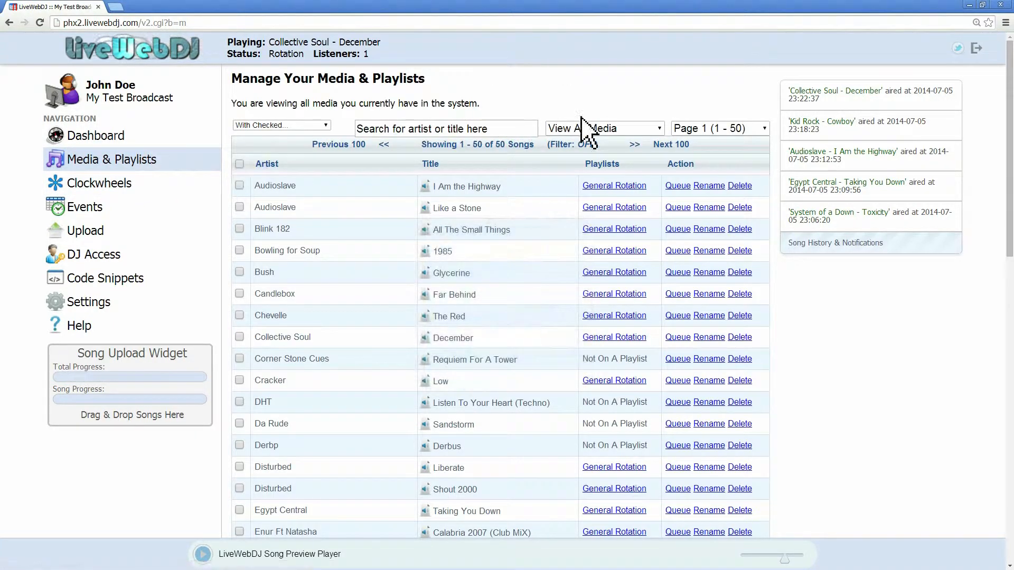
{"action": "left_click", "coordinate": [574, 129]}
{"action": "left_click", "coordinate": [593, 204]}
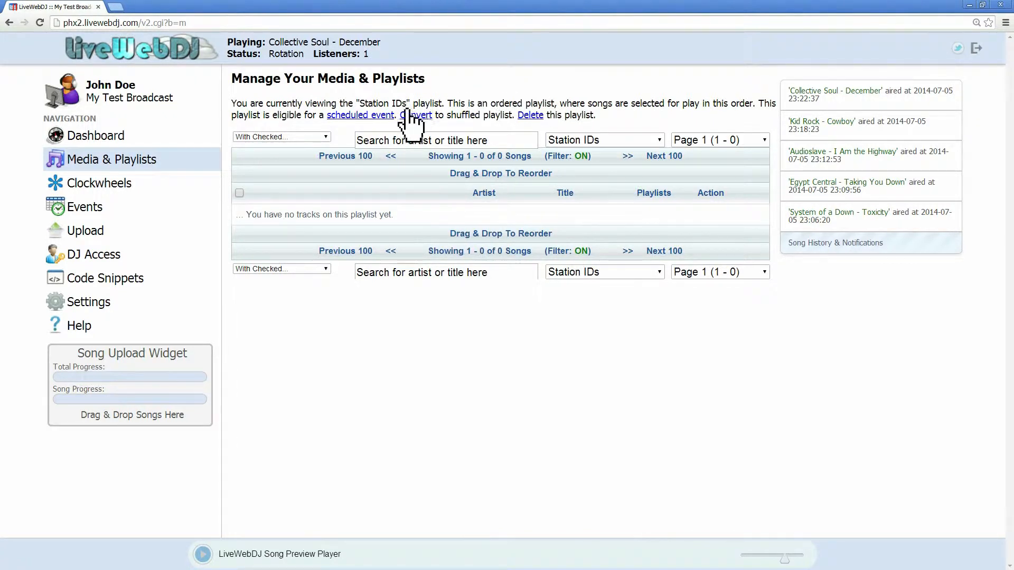
{"action": "left_click_drag", "start_coordinate": [453, 103], "coordinate": [563, 100]}
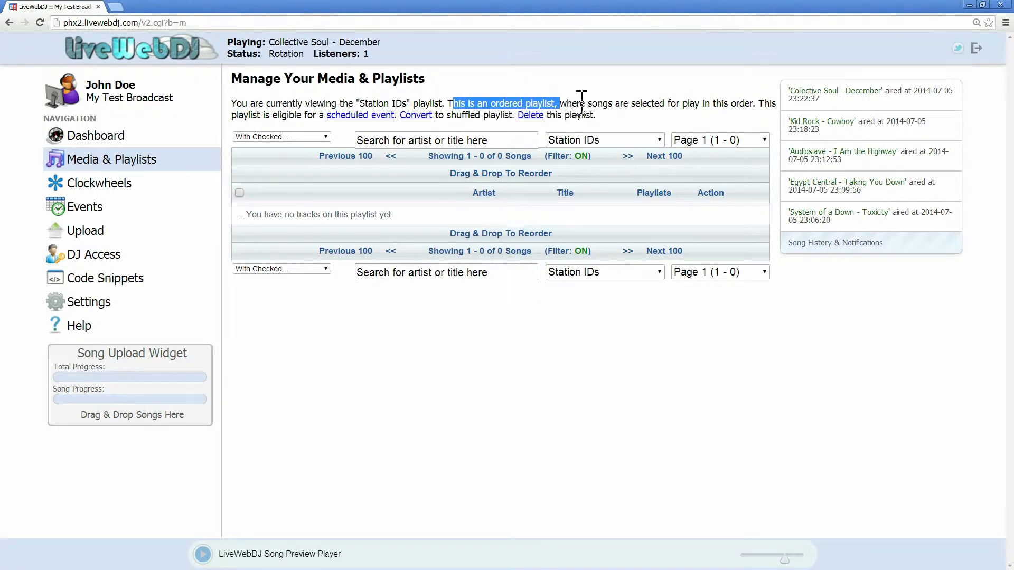
{"action": "left_click", "coordinate": [564, 100]}
{"action": "left_click_drag", "start_coordinate": [564, 102], "coordinate": [759, 103]}
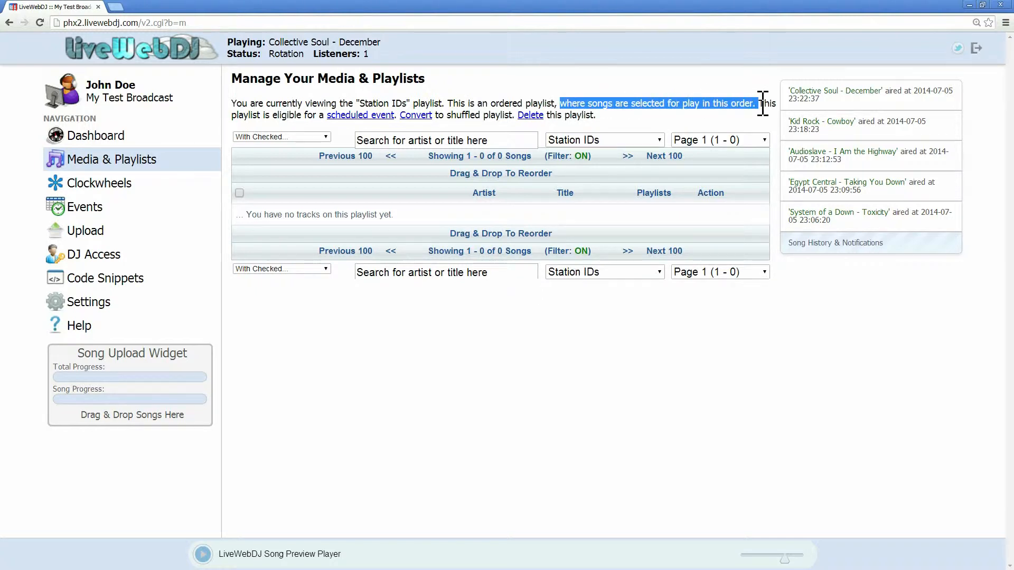
{"action": "left_click", "coordinate": [761, 129]}
{"action": "left_click_drag", "start_coordinate": [513, 115], "coordinate": [401, 117]}
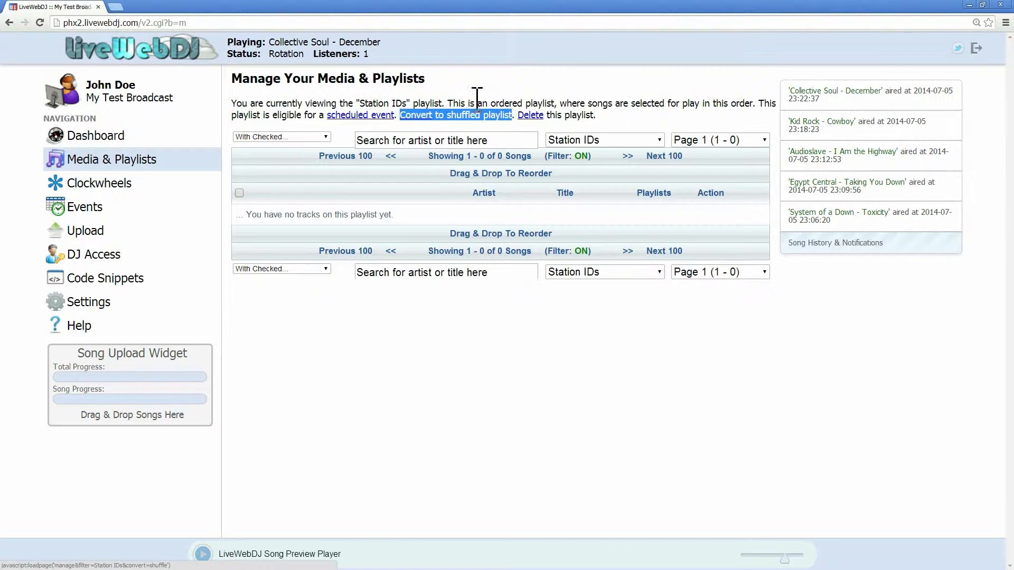
{"action": "left_click", "coordinate": [505, 91]}
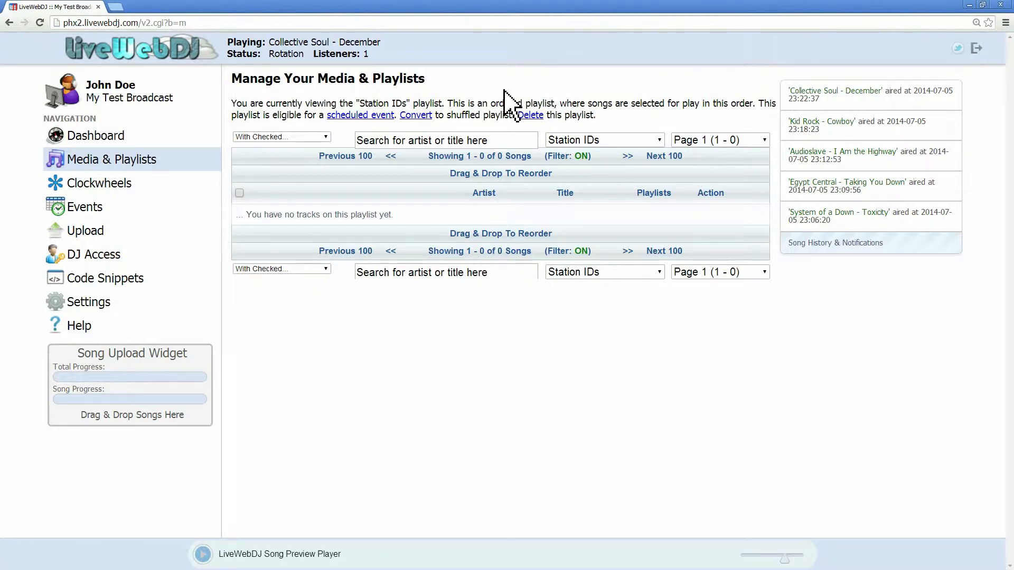
Step: Return to editing the Default clockwheel
{"action": "left_click", "coordinate": [113, 185]}
{"action": "left_click", "coordinate": [317, 130]}
{"action": "left_click", "coordinate": [310, 167]}
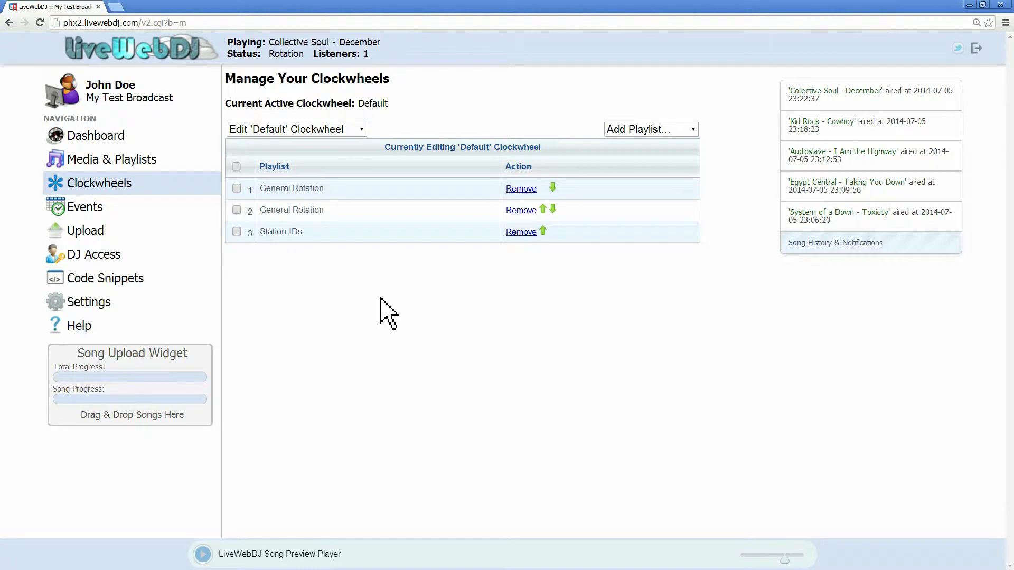
Step: Create a new shuffled playlist named Top 40 with separation rules applied
{"action": "left_click", "coordinate": [130, 164]}
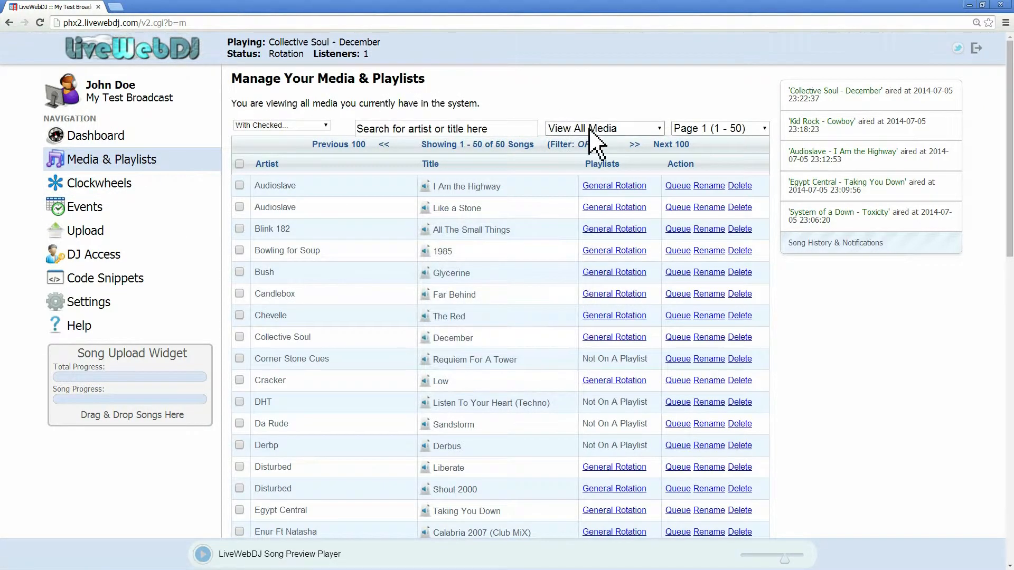
{"action": "left_click", "coordinate": [593, 129]}
{"action": "left_click", "coordinate": [593, 167]}
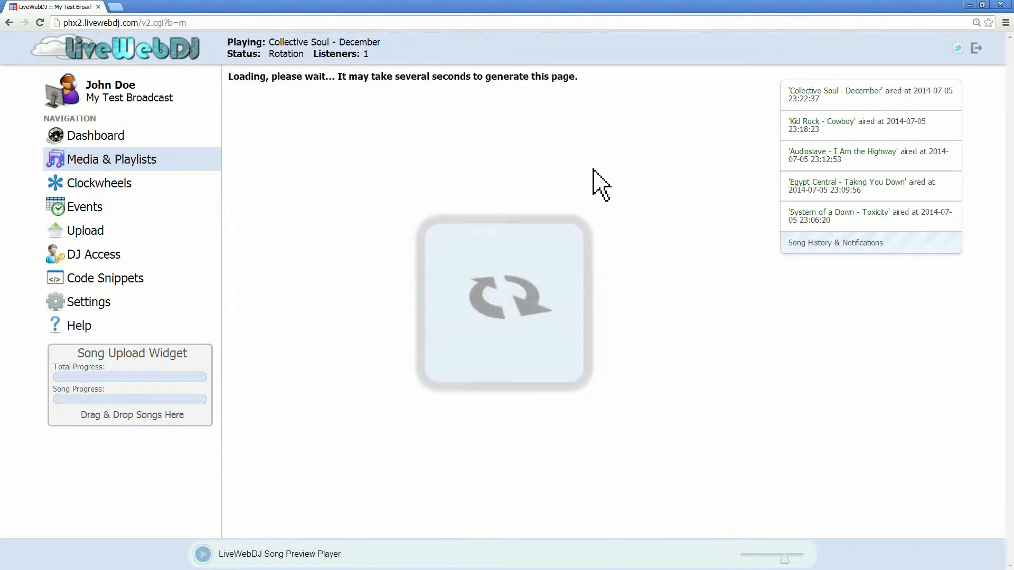
{"action": "left_click", "coordinate": [415, 125]}
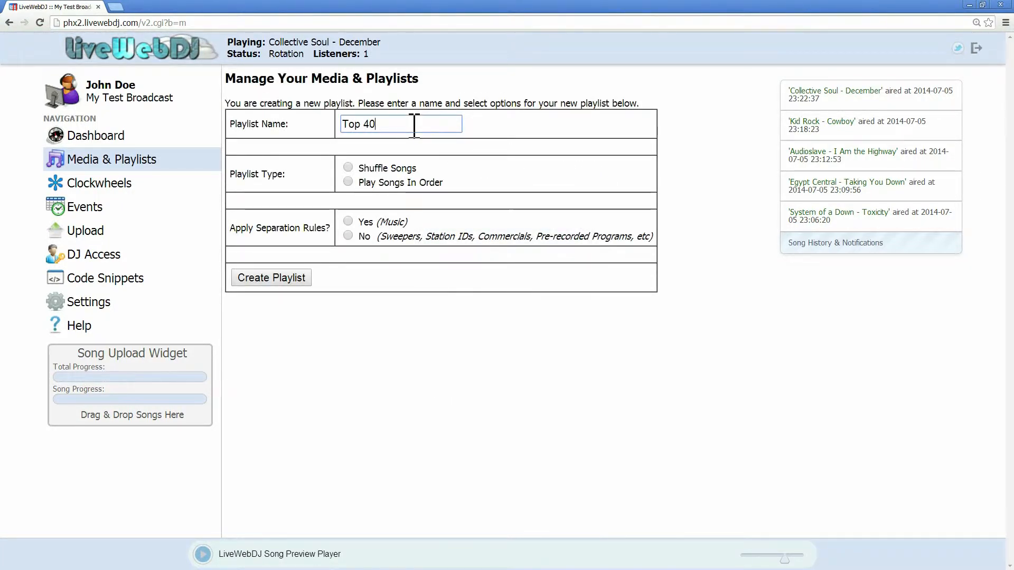
{"action": "left_click", "coordinate": [348, 167]}
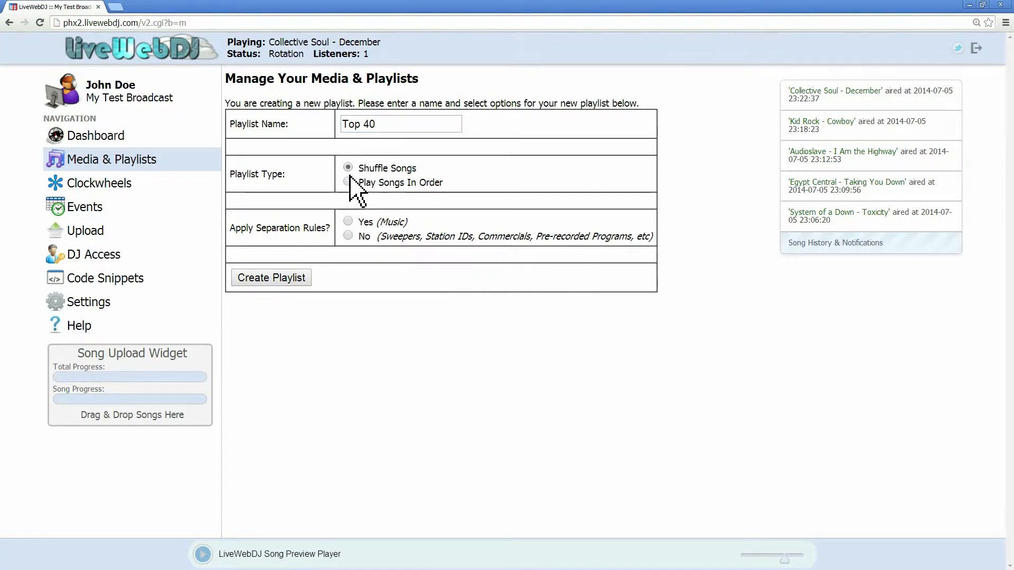
{"action": "left_click", "coordinate": [289, 280]}
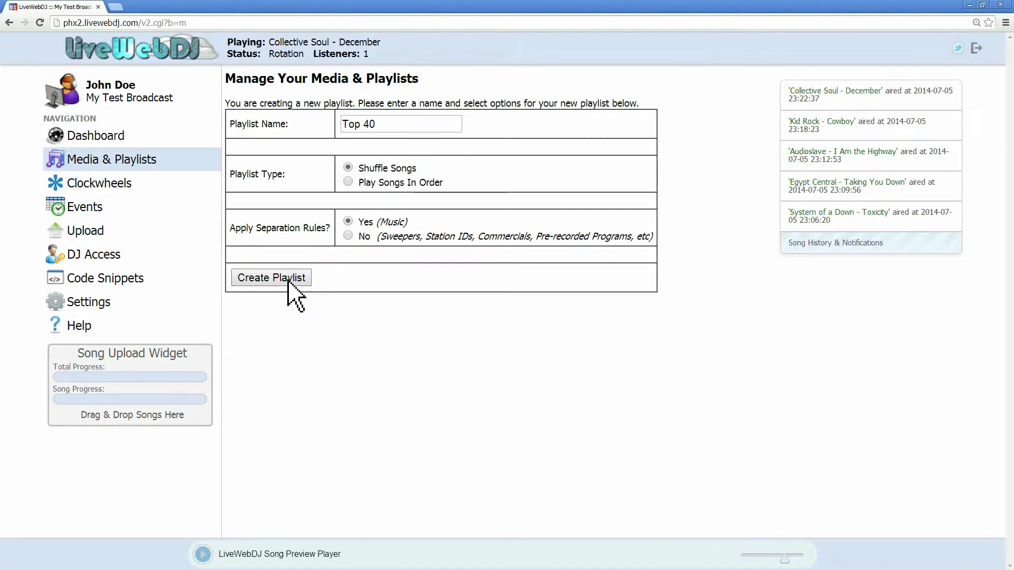
{"action": "left_click", "coordinate": [288, 280]}
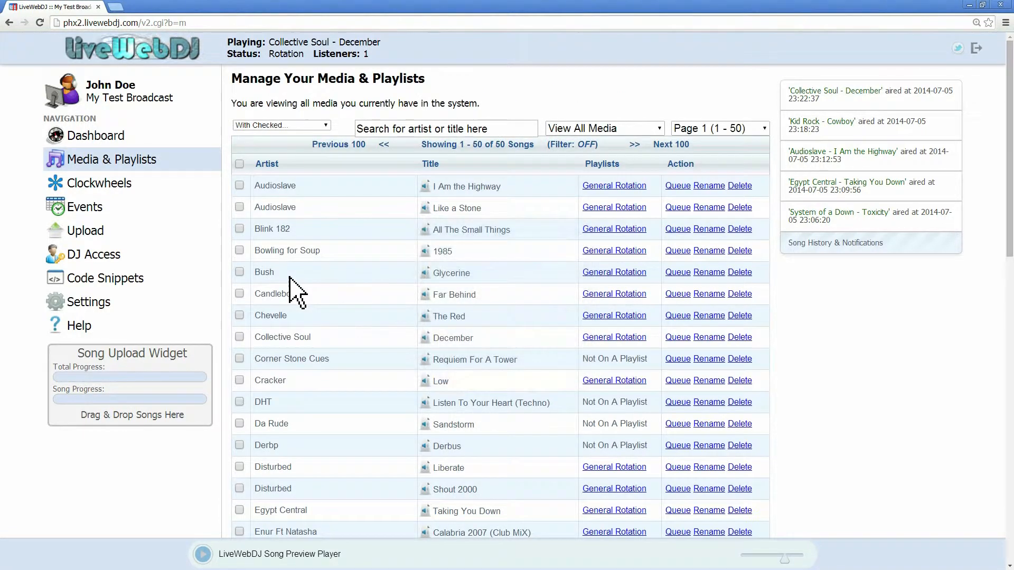
Step: Create a new shuffled playlist named Rock with separation rules applied
{"action": "left_click", "coordinate": [589, 129]}
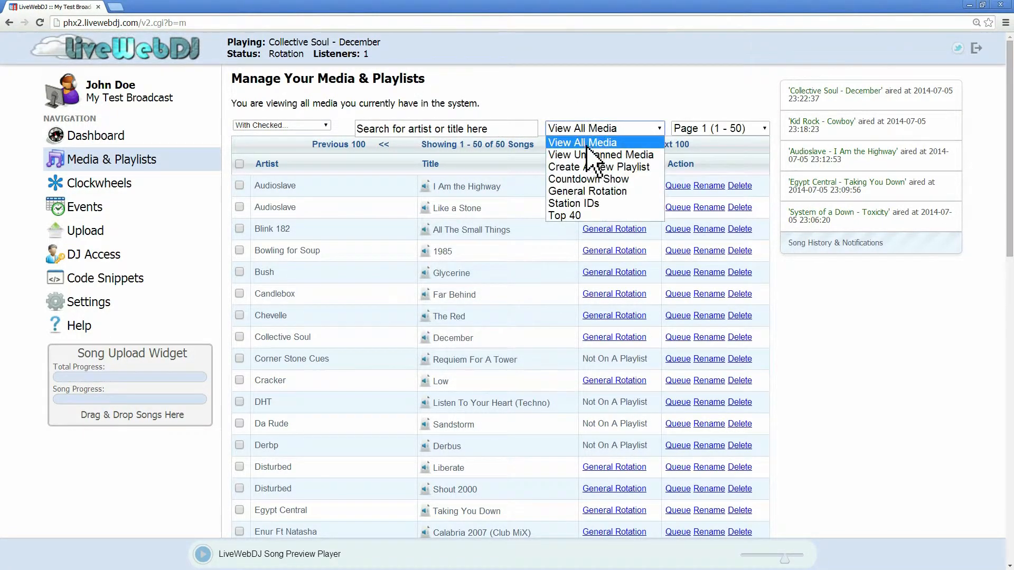
{"action": "left_click", "coordinate": [589, 168]}
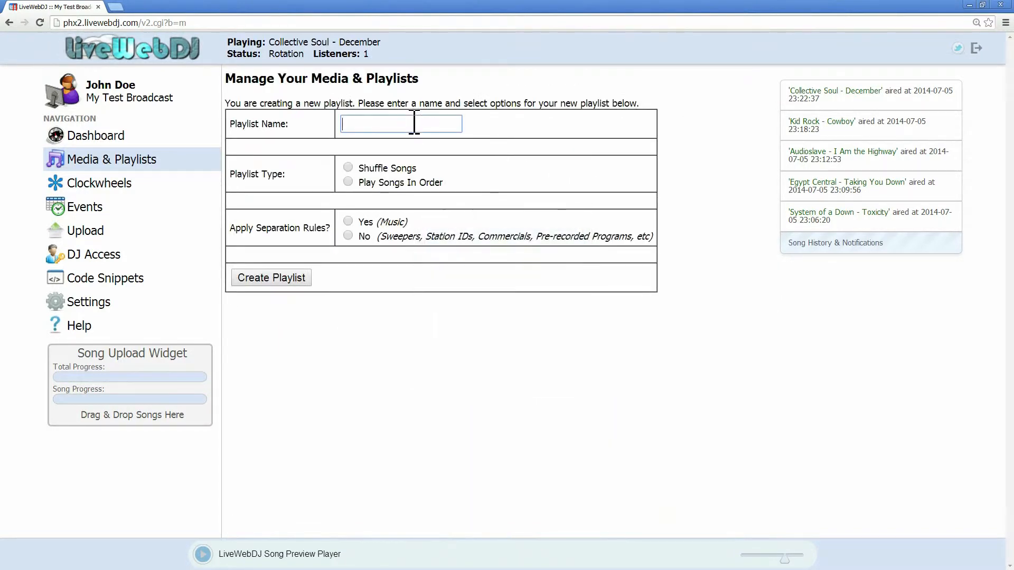
{"action": "type", "text": "Rock"}
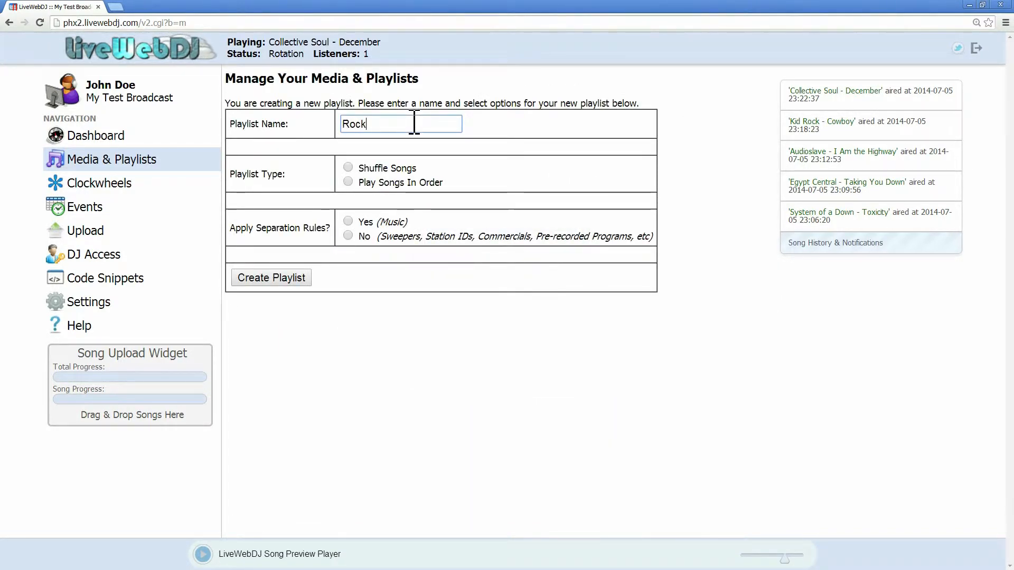
{"action": "left_click", "coordinate": [347, 167]}
{"action": "left_click", "coordinate": [348, 222]}
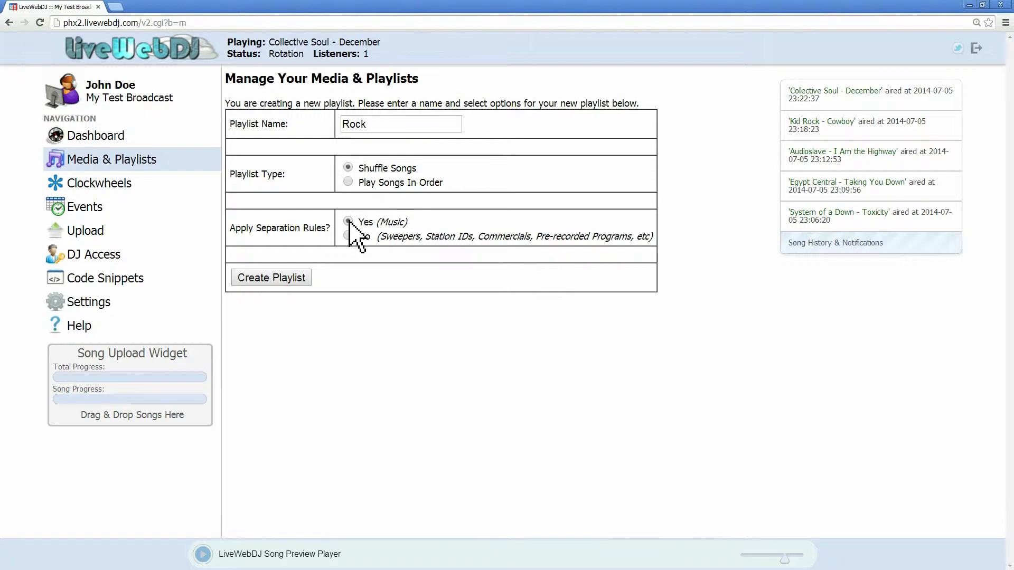
{"action": "left_click", "coordinate": [285, 279]}
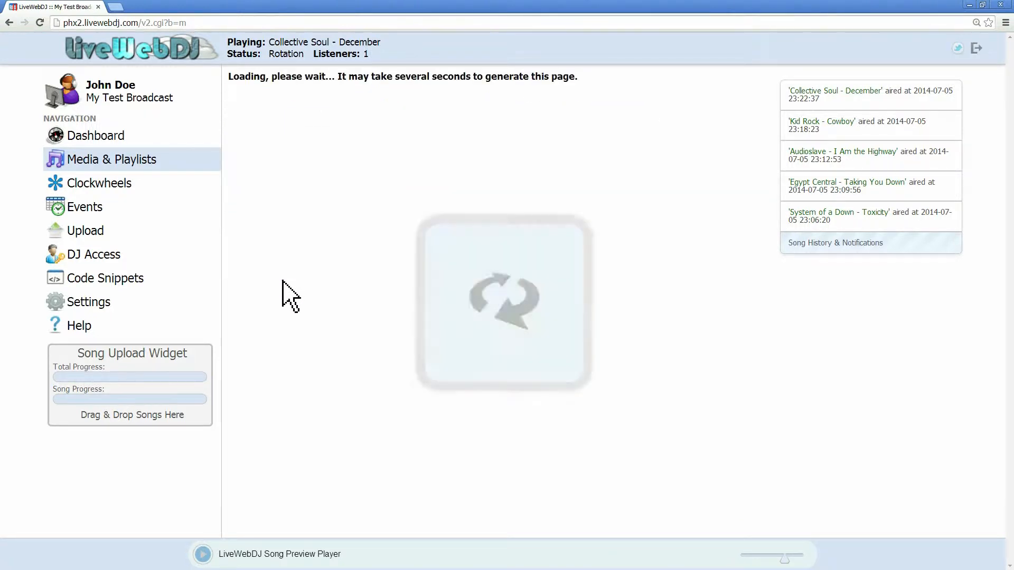
Step: Create a new shuffled playlist named Adult Contemp with separation rules applied
{"action": "left_click", "coordinate": [610, 129]}
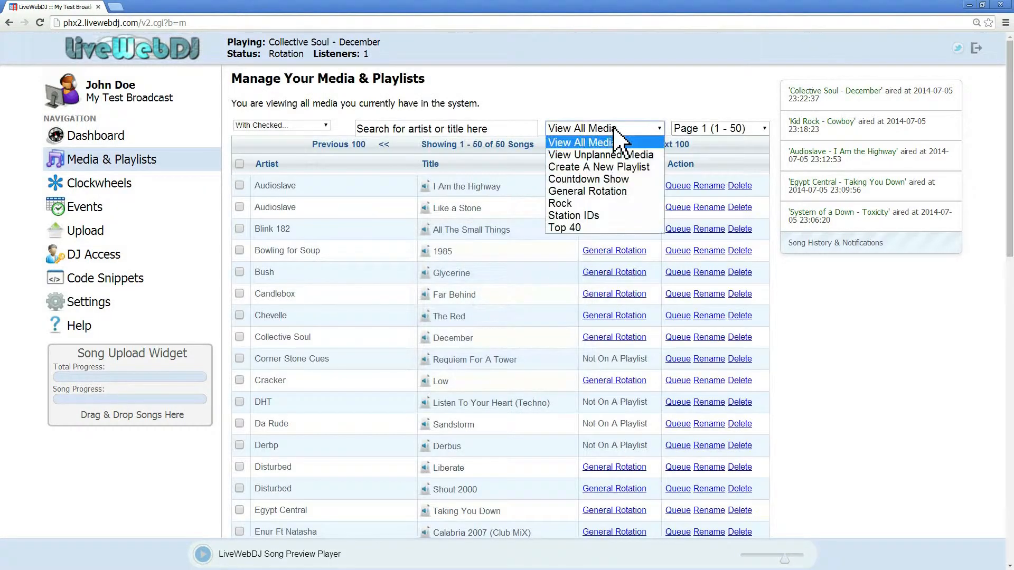
{"action": "left_click", "coordinate": [608, 168]}
{"action": "left_click", "coordinate": [435, 126]}
{"action": "type", "text": "Adult Contemp"}
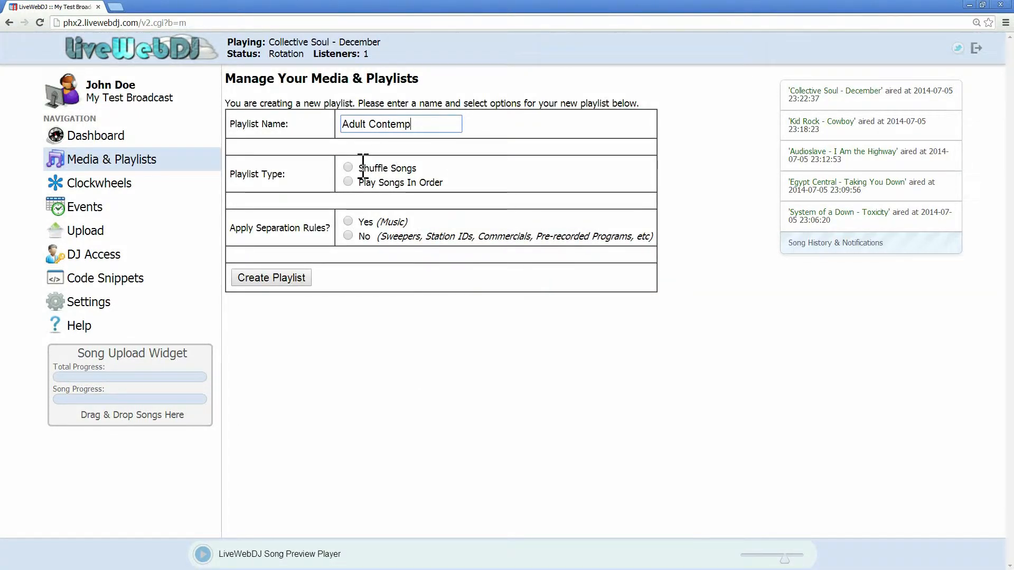
{"action": "left_click", "coordinate": [348, 167]}
{"action": "left_click", "coordinate": [348, 221]}
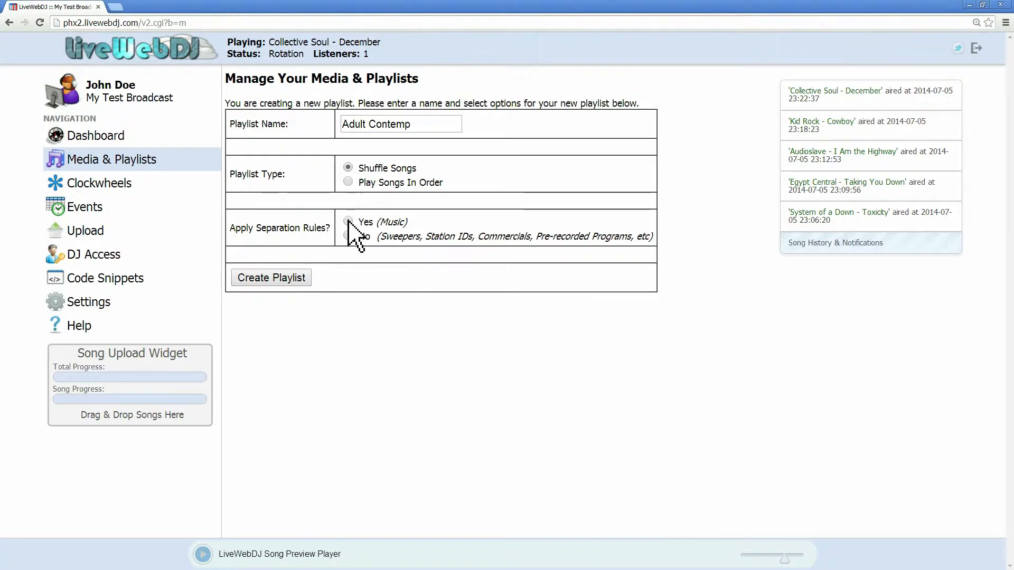
{"action": "left_click", "coordinate": [292, 278]}
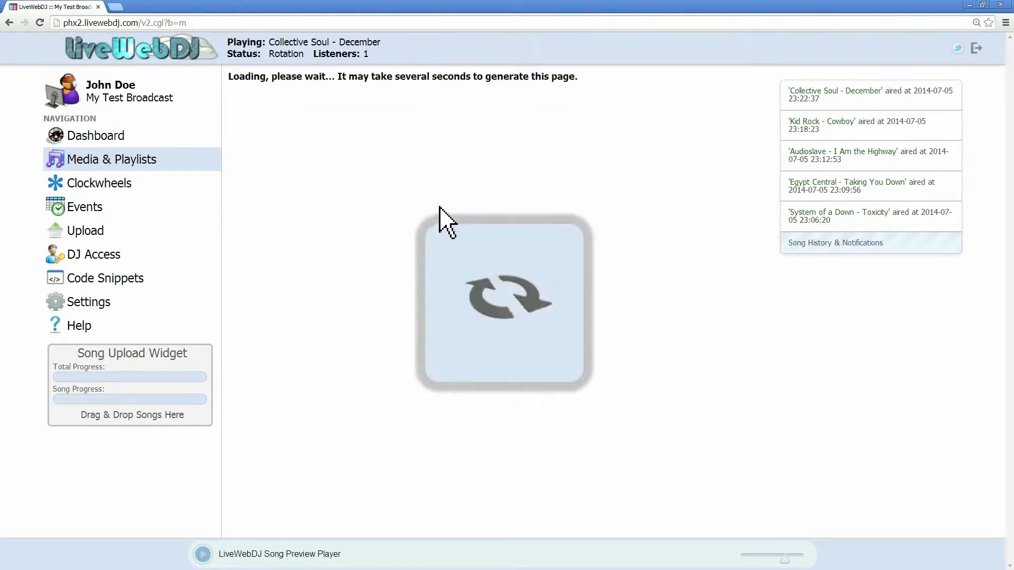
Step: Create a new shuffled playlist named Country with separation rules applied
{"action": "left_click", "coordinate": [586, 129]}
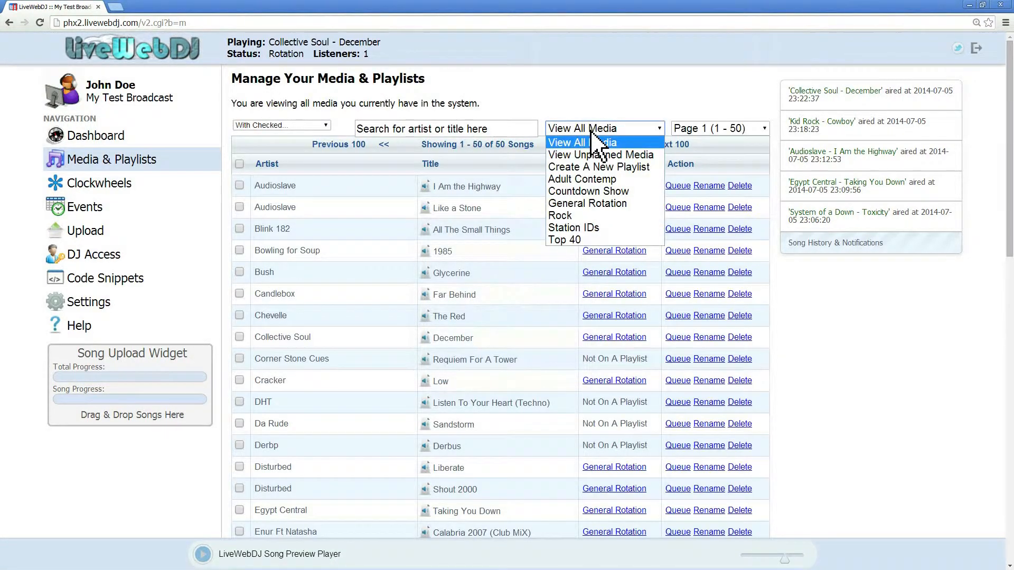
{"action": "left_click", "coordinate": [595, 168]}
{"action": "left_click", "coordinate": [437, 126]}
{"action": "type", "text": "Country"}
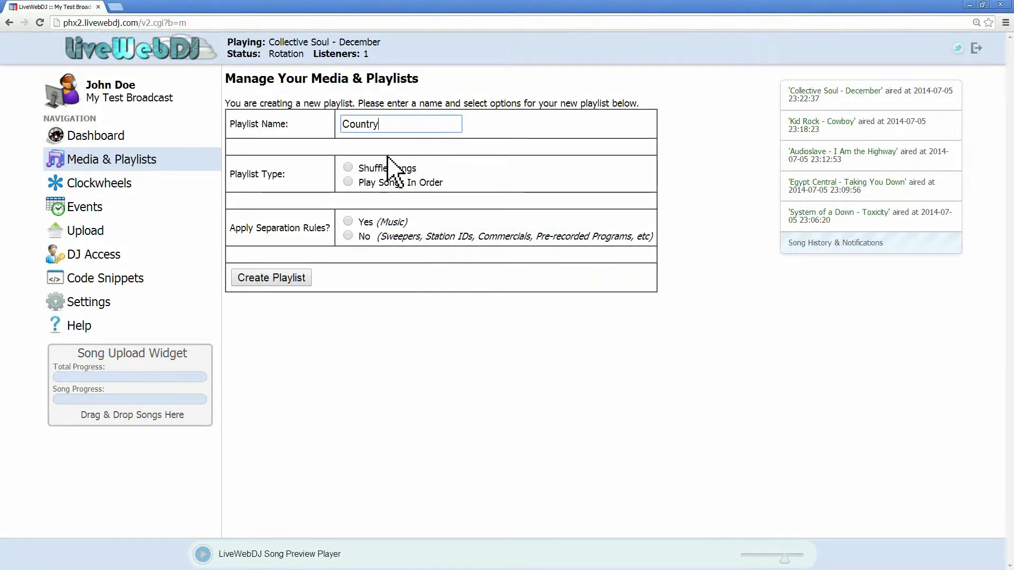
{"action": "left_click", "coordinate": [348, 168]}
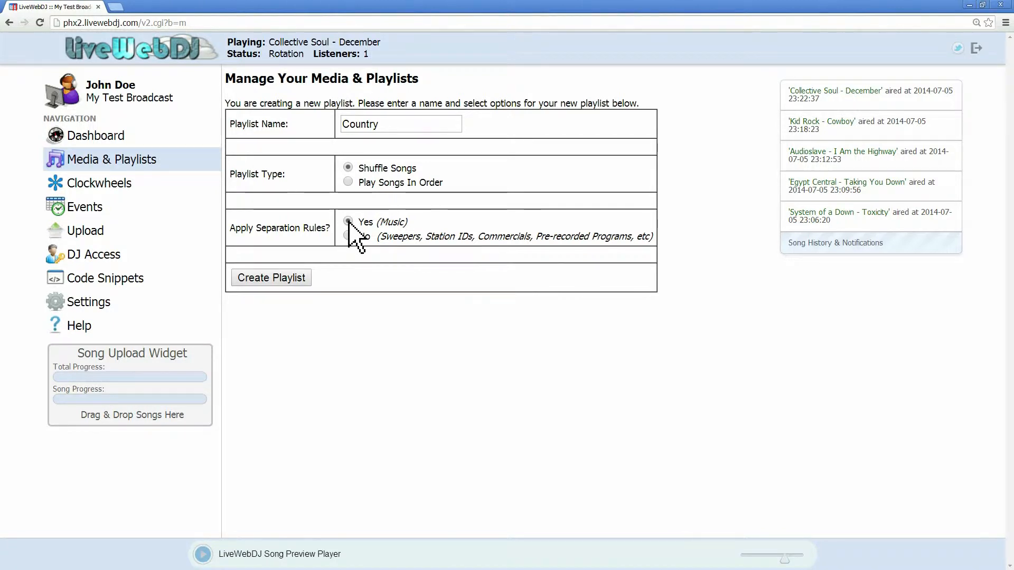
{"action": "left_click", "coordinate": [302, 280]}
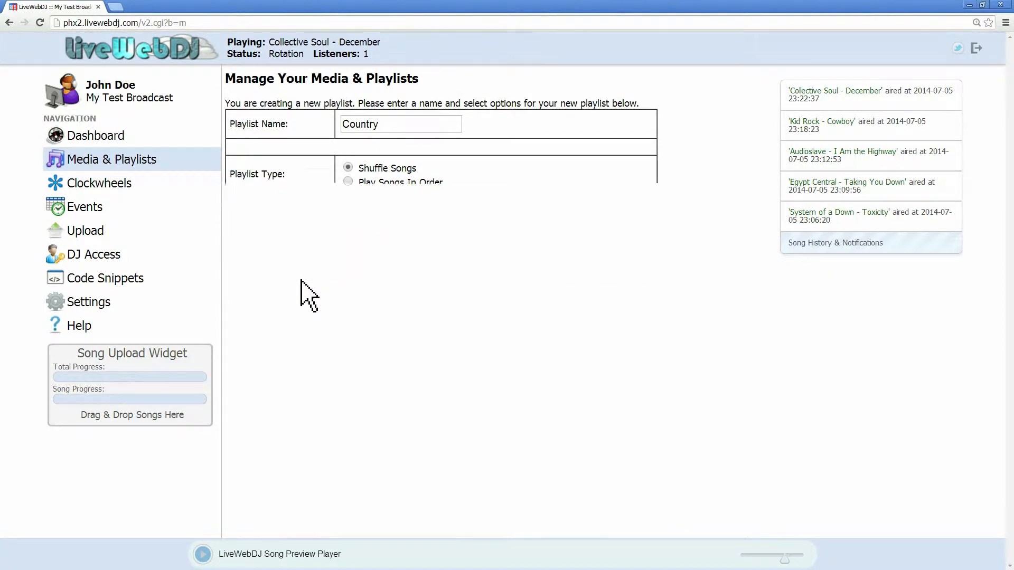
Step: Create a new shuffled playlist named Dance with separation rules applied
{"action": "left_click", "coordinate": [613, 130]}
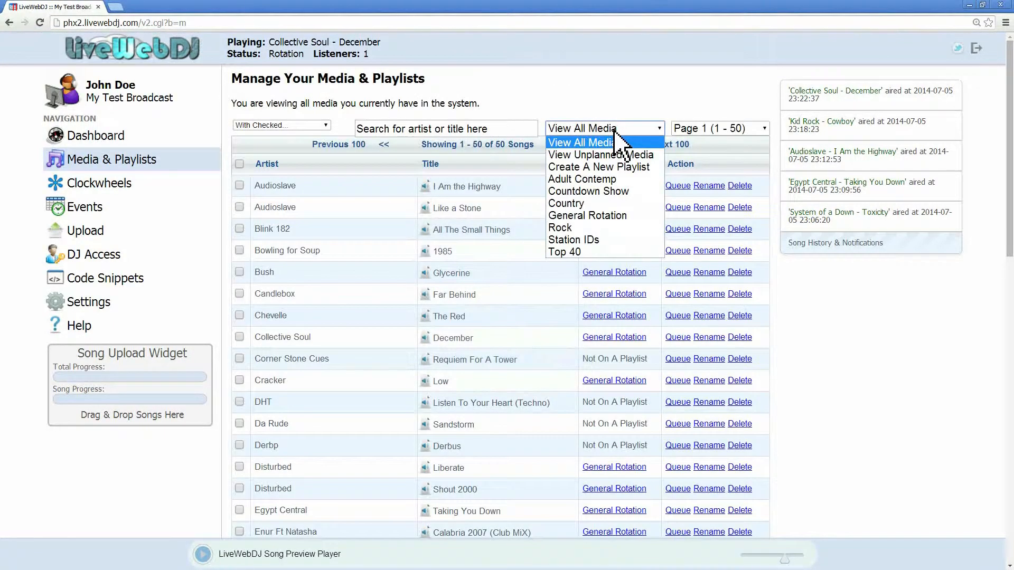
{"action": "left_click", "coordinate": [599, 166]}
{"action": "left_click", "coordinate": [441, 126]}
{"action": "type", "text": "Dance"}
{"action": "key", "text": "Tab"}
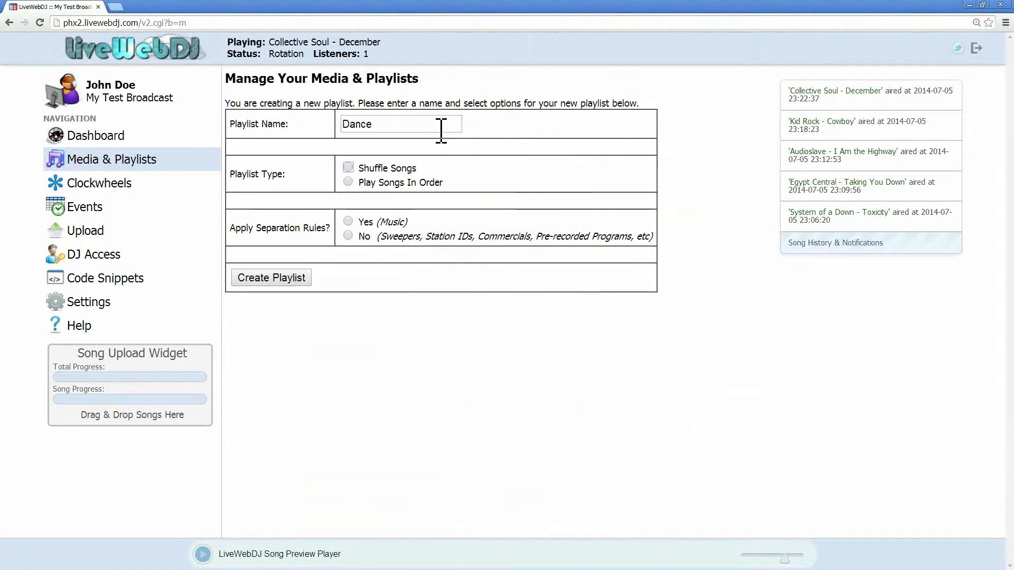
{"action": "left_click", "coordinate": [347, 167]}
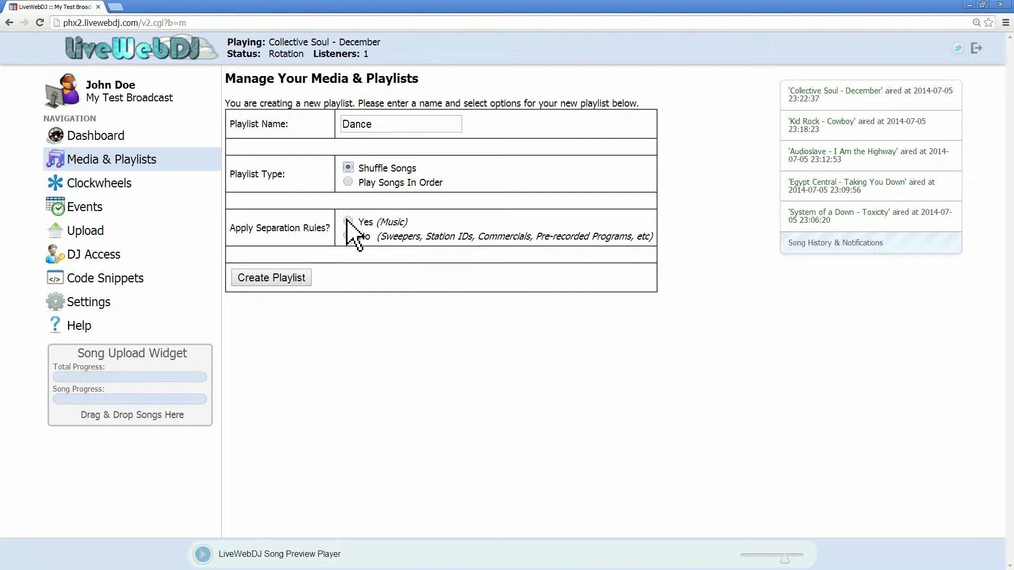
{"action": "left_click", "coordinate": [348, 221]}
{"action": "left_click", "coordinate": [294, 279]}
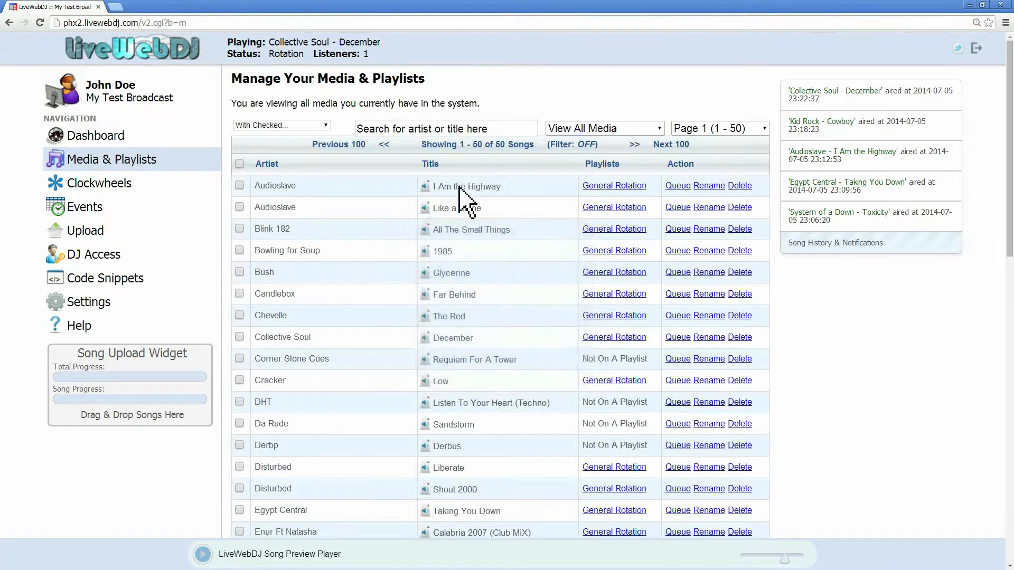
Step: Create a new shuffled playlist named 90s with separation rules applied
{"action": "left_click", "coordinate": [597, 129]}
{"action": "left_click", "coordinate": [597, 165]}
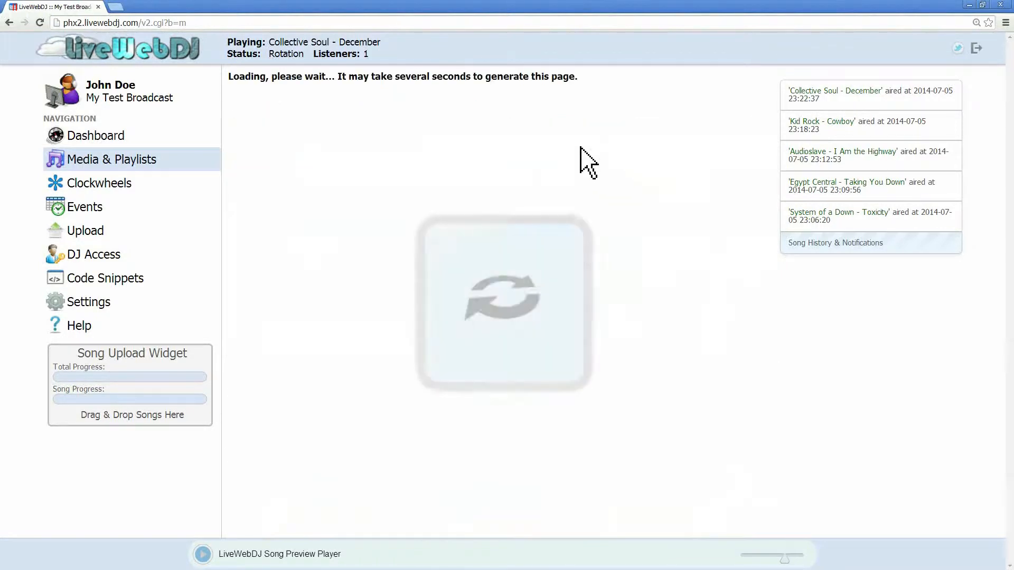
{"action": "left_click", "coordinate": [415, 130]}
{"action": "type", "text": "90s"}
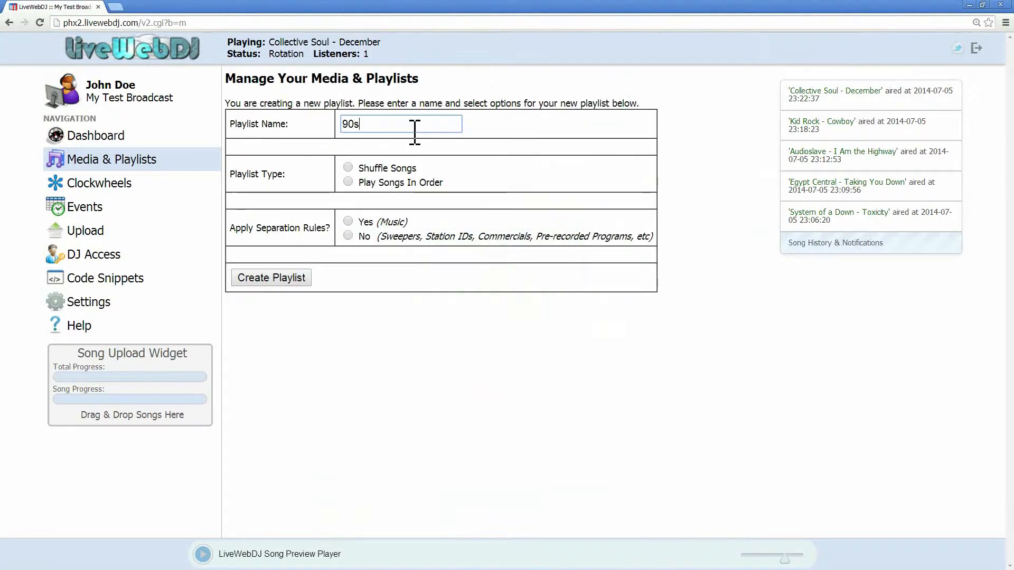
{"action": "left_click", "coordinate": [348, 167]}
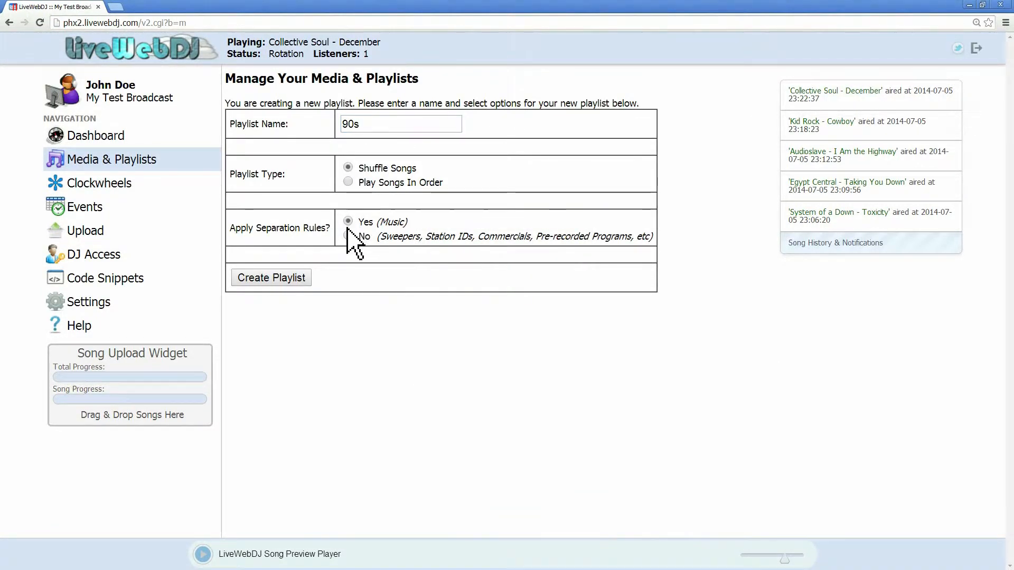
{"action": "left_click", "coordinate": [287, 277]}
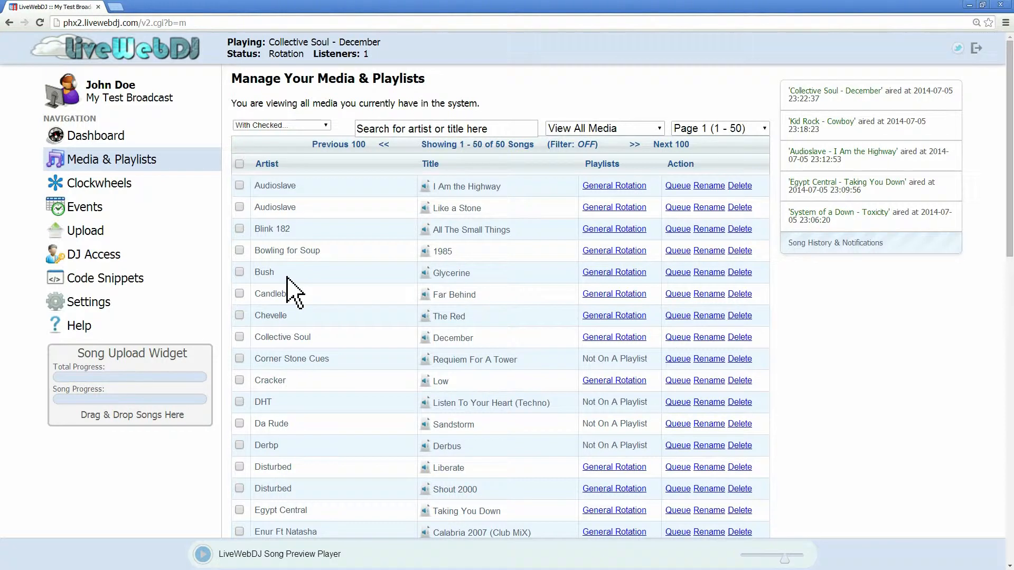
Step: Create a new clockwheel named AM
{"action": "left_click", "coordinate": [113, 184]}
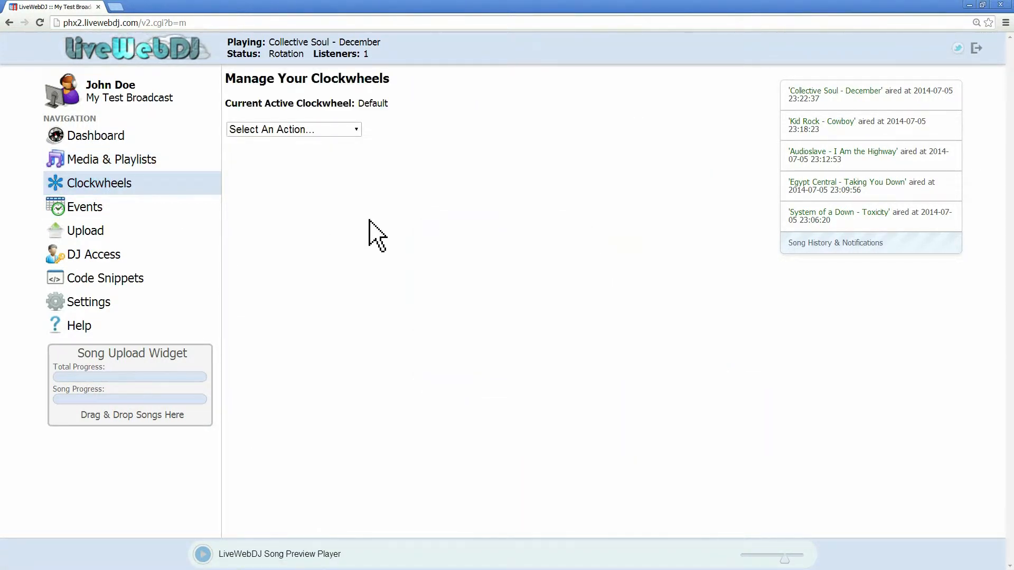
{"action": "left_click", "coordinate": [318, 132]}
{"action": "left_click", "coordinate": [323, 154]}
{"action": "left_click", "coordinate": [376, 108]}
{"action": "type", "text": "AM"}
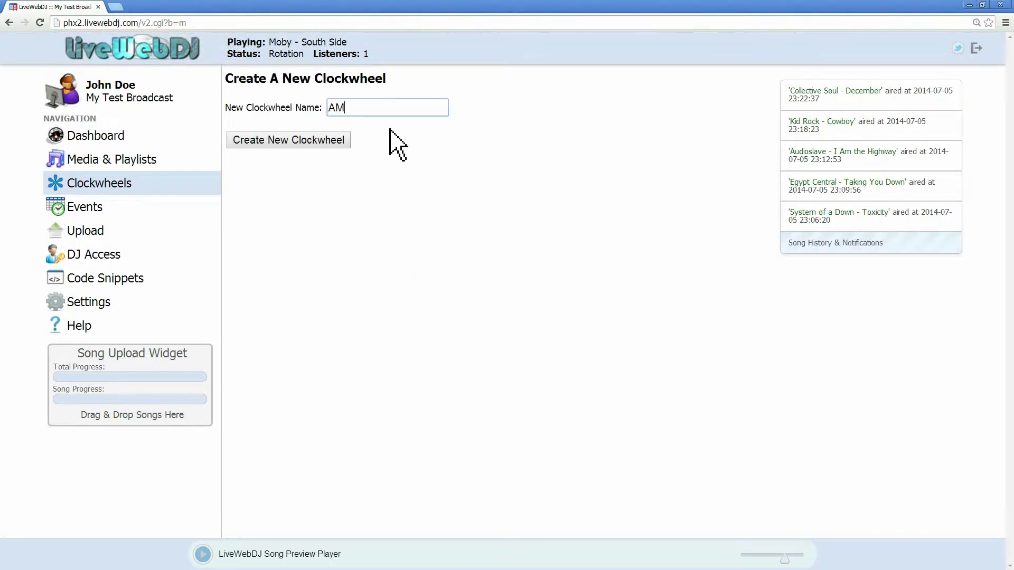
{"action": "left_click", "coordinate": [335, 141]}
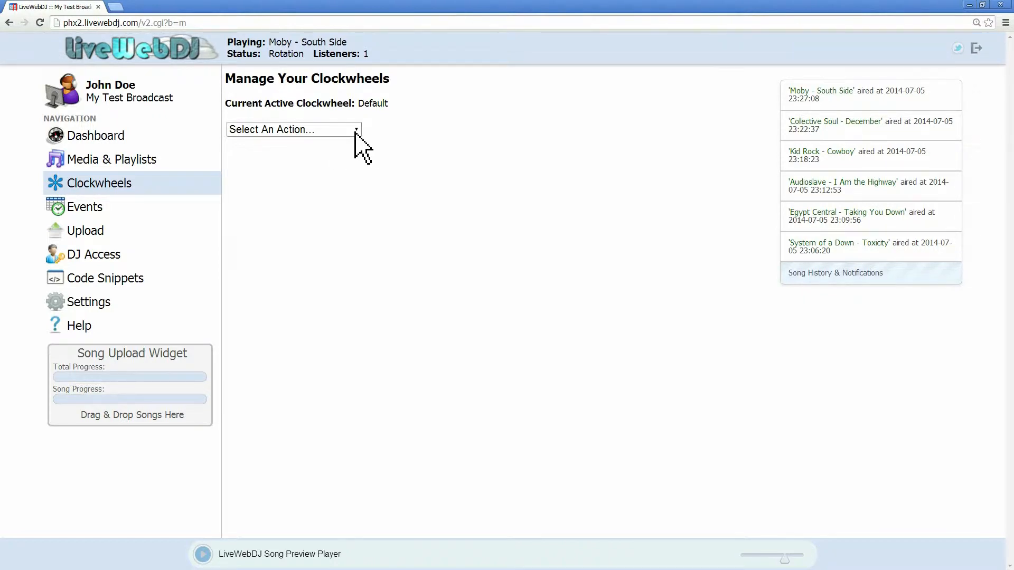
Step: Open the AM clockwheel for editing and add the Top 40 playlist to it
{"action": "left_click", "coordinate": [353, 132]}
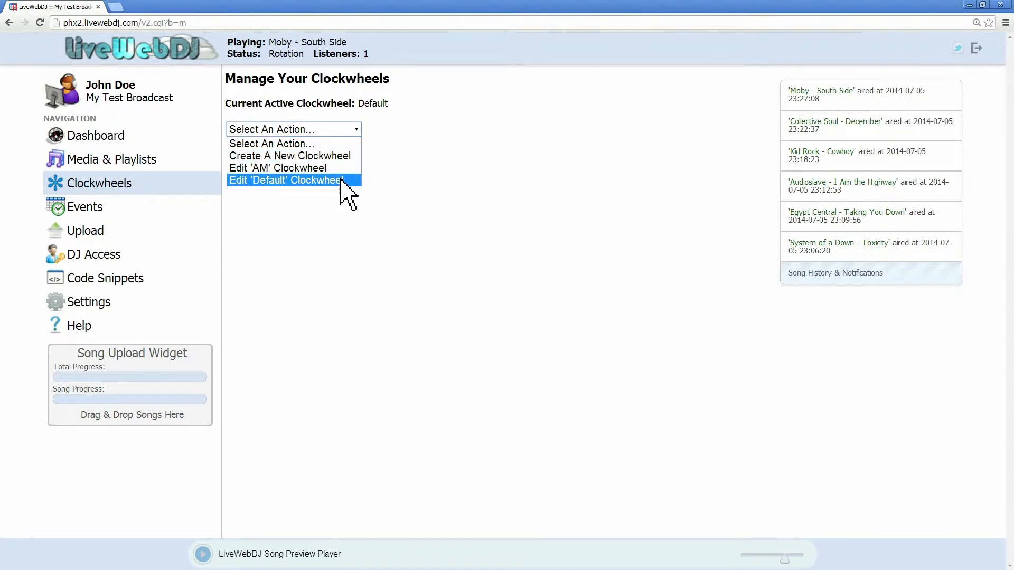
{"action": "left_click", "coordinate": [327, 168]}
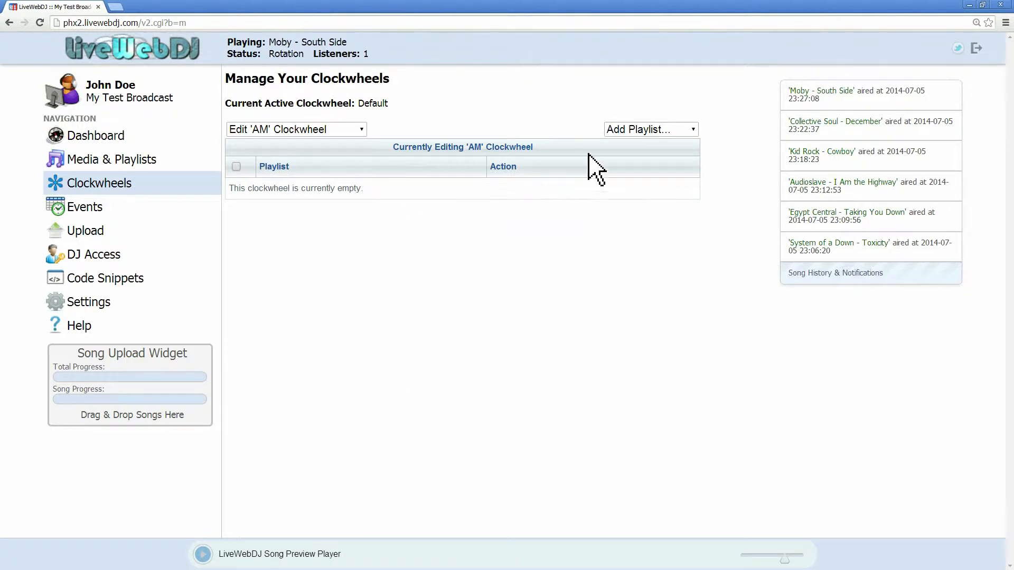
{"action": "left_click", "coordinate": [640, 130]}
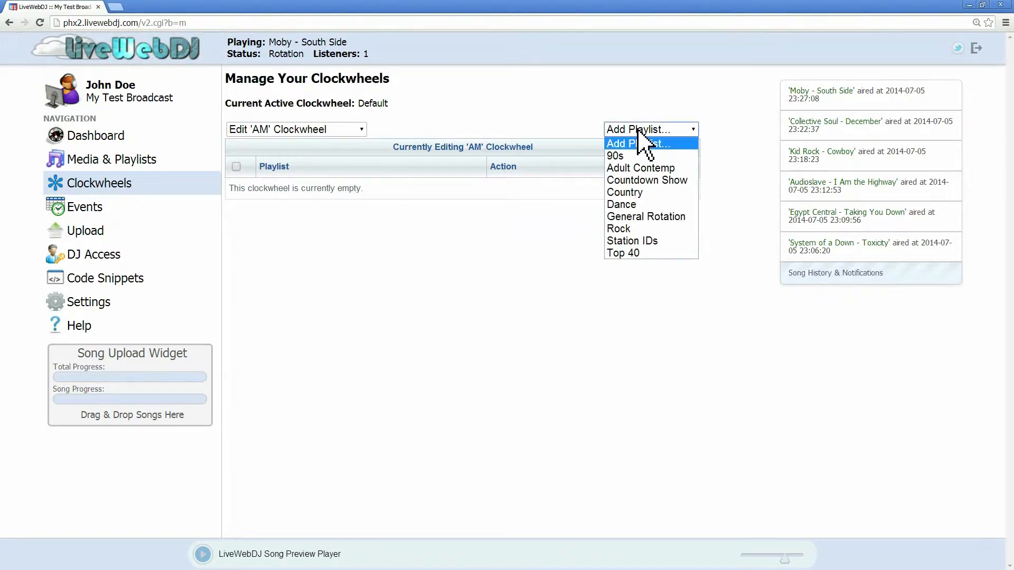
{"action": "left_click", "coordinate": [641, 253]}
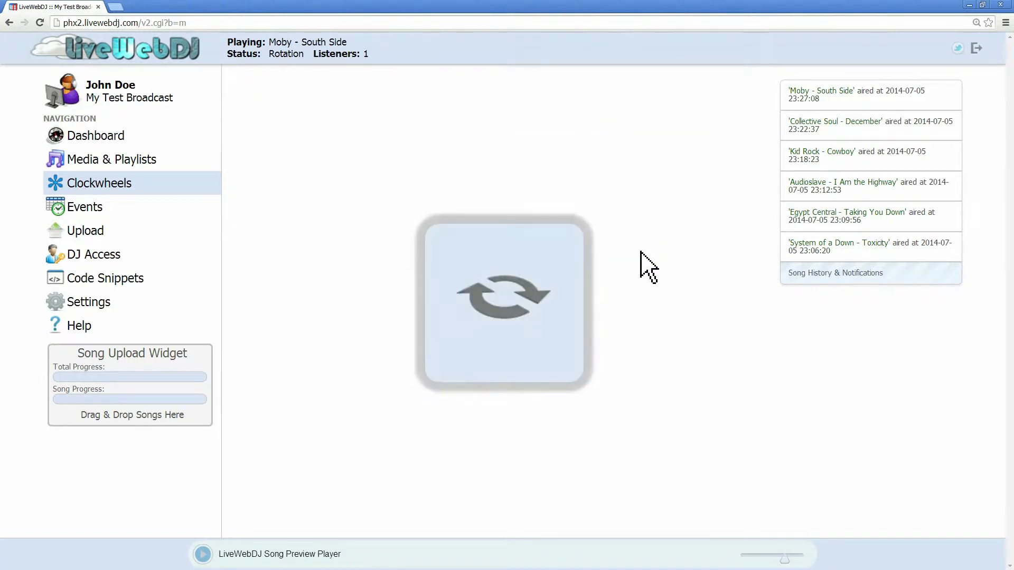
Step: Add the Adult Contemp and Country playlists to the AM clockwheel
{"action": "left_click", "coordinate": [656, 134]}
{"action": "left_click", "coordinate": [656, 168]}
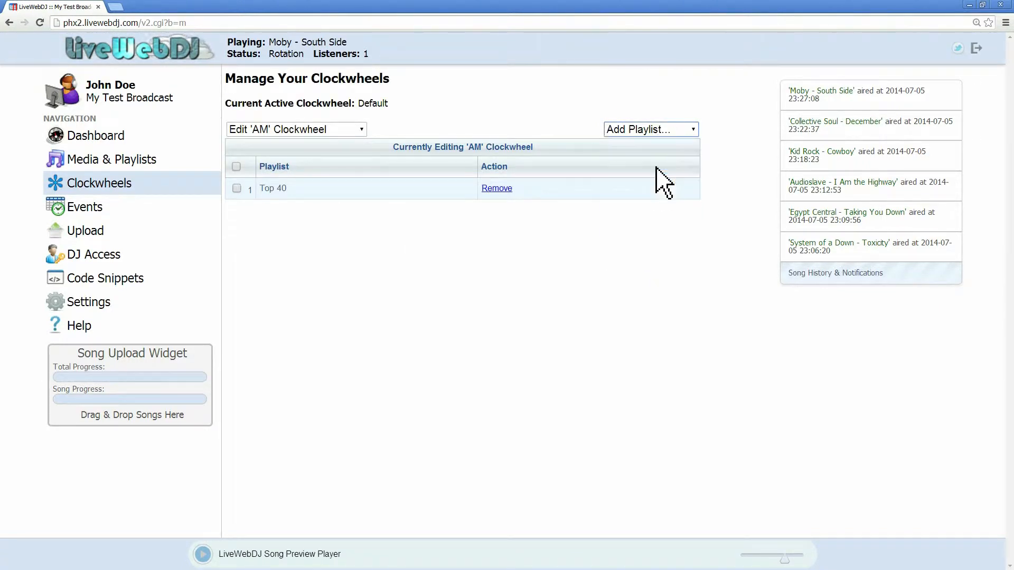
{"action": "left_click", "coordinate": [659, 132]}
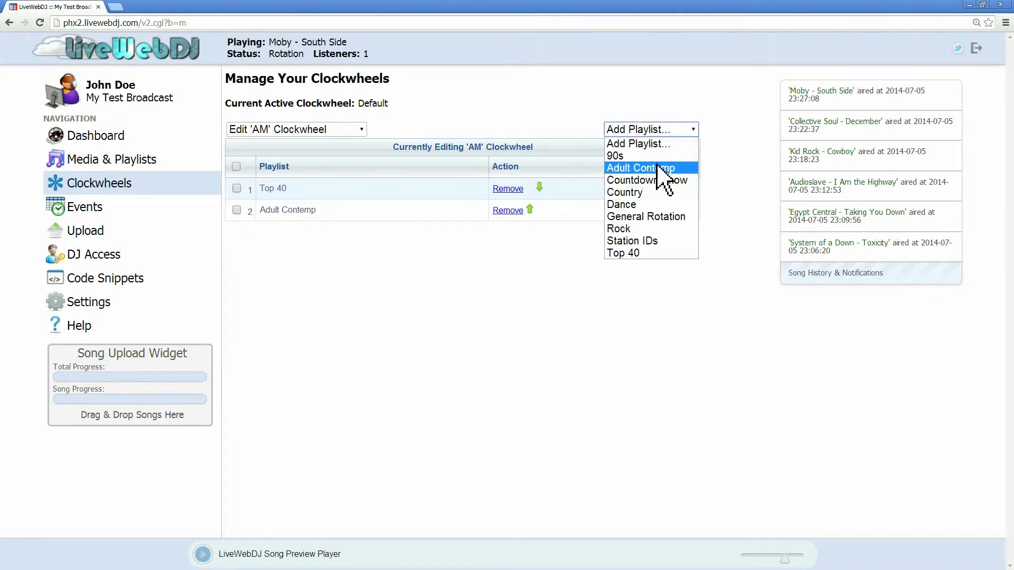
{"action": "left_click", "coordinate": [658, 193]}
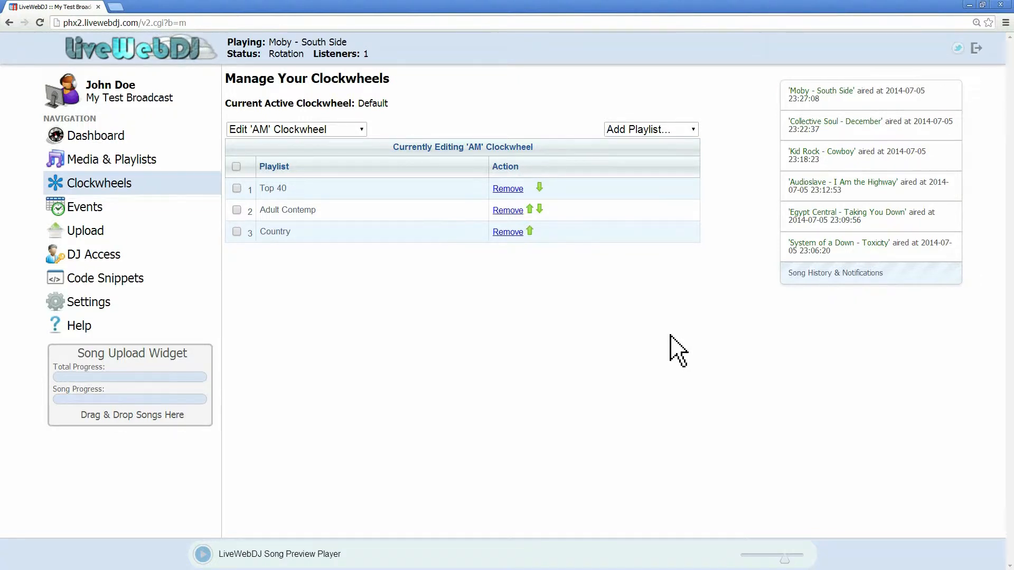
Step: Add another Top 40 entry to the AM clockwheel and move it up to second position
{"action": "left_click", "coordinate": [654, 132]}
{"action": "left_click", "coordinate": [658, 254]}
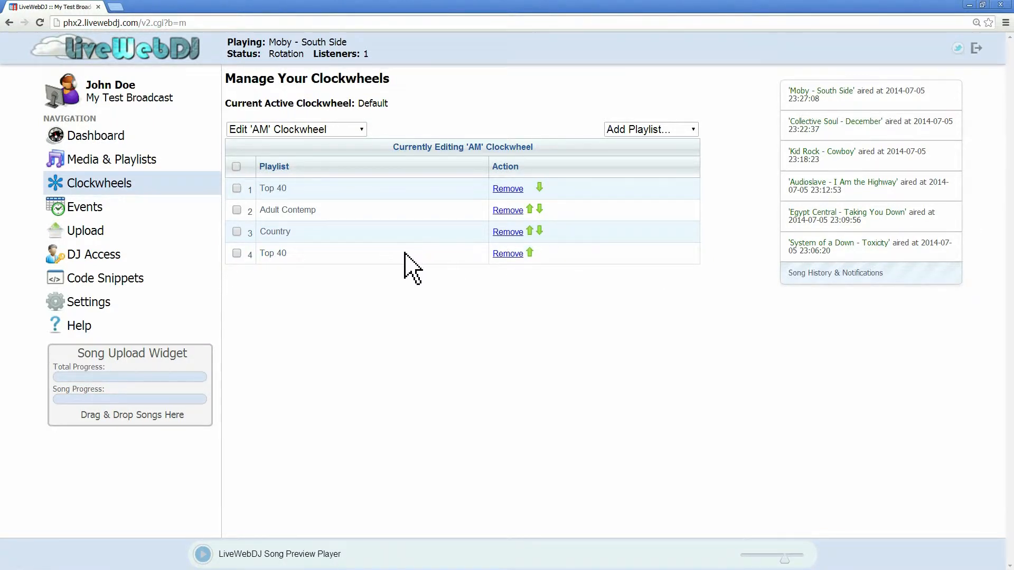
{"action": "left_click_drag", "start_coordinate": [408, 248], "coordinate": [408, 226]}
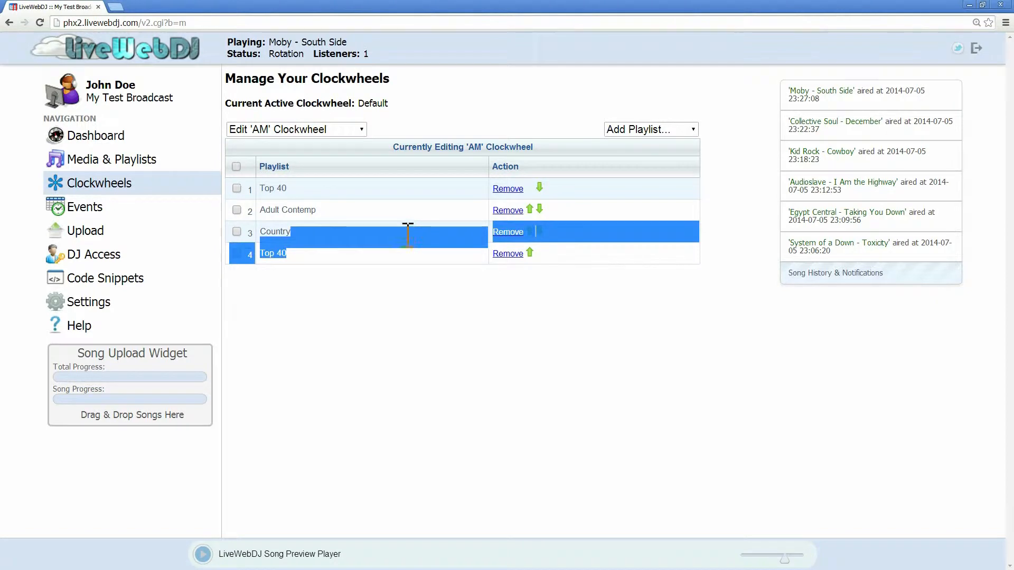
{"action": "left_click", "coordinate": [344, 268]}
{"action": "left_click", "coordinate": [529, 253]}
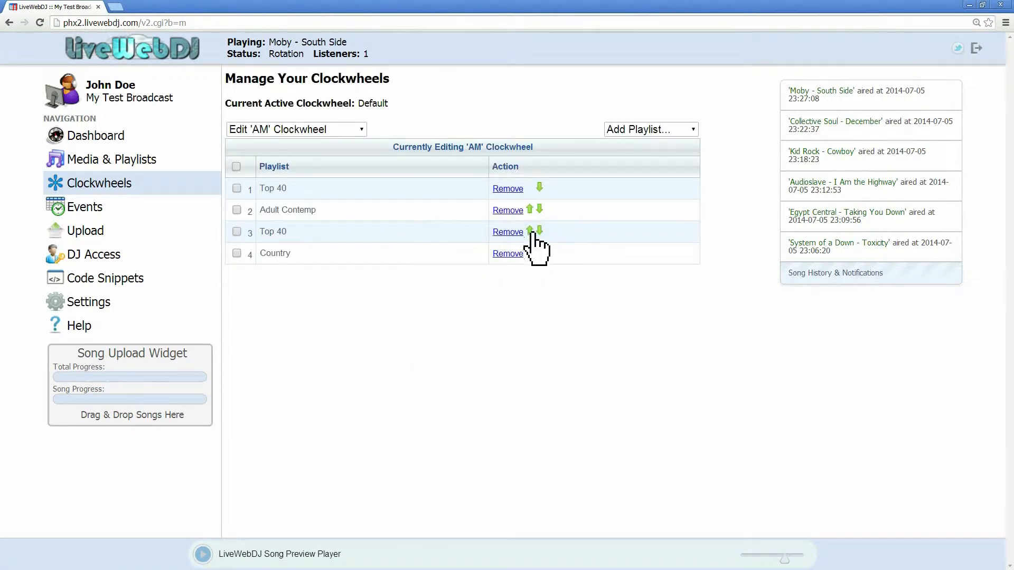
{"action": "left_click", "coordinate": [530, 231]}
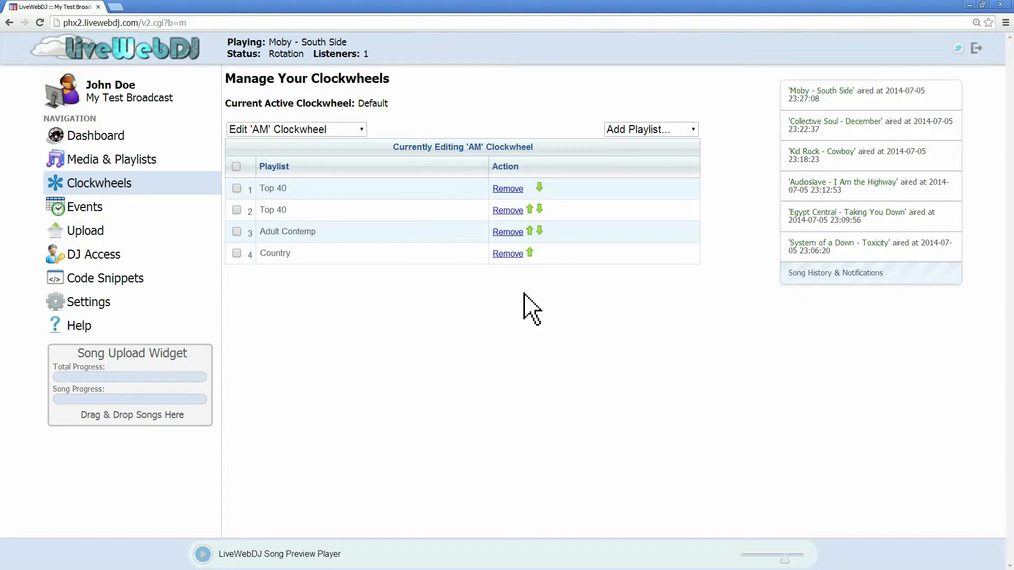
Step: Add Station IDs to the AM clockwheel, move it above Country, and append another Adult Contemp entry
{"action": "left_click", "coordinate": [650, 130]}
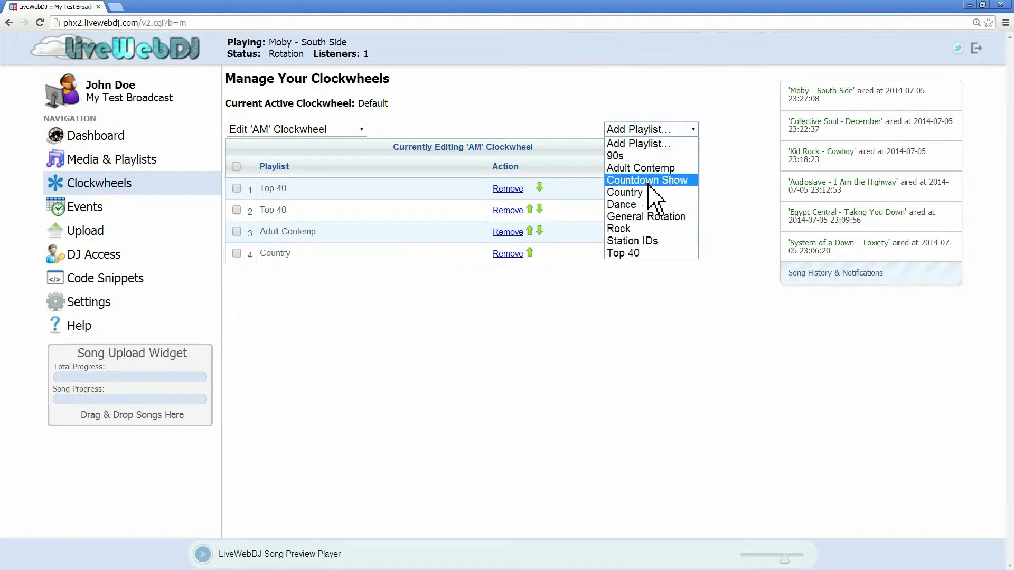
{"action": "left_click", "coordinate": [655, 242]}
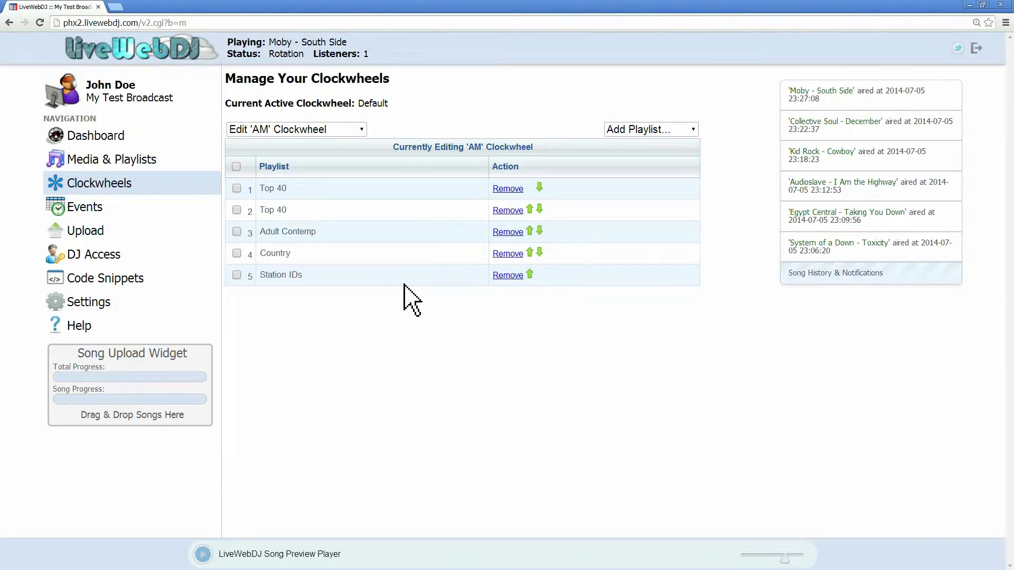
{"action": "left_click", "coordinate": [530, 274]}
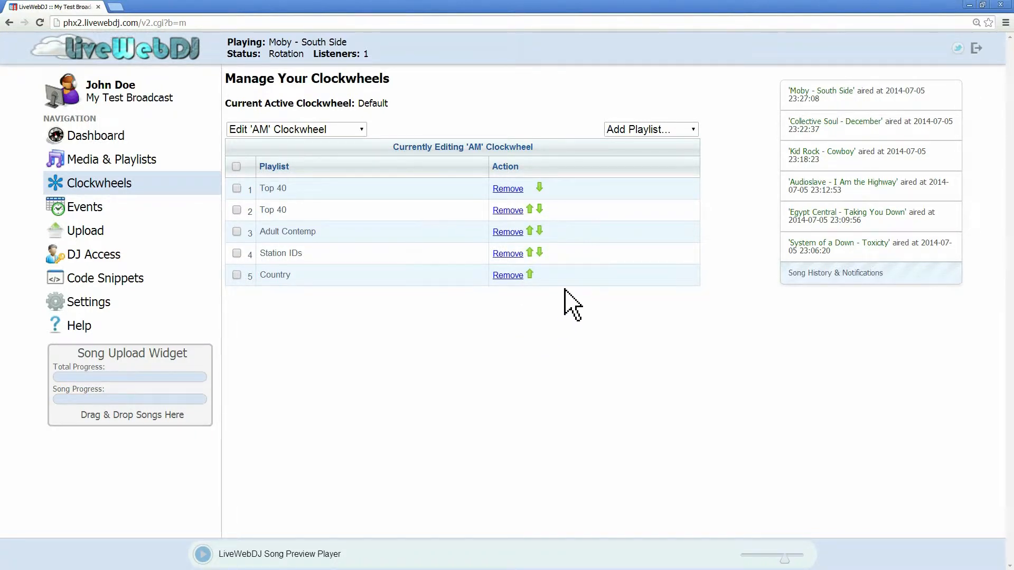
{"action": "left_click", "coordinate": [643, 130]}
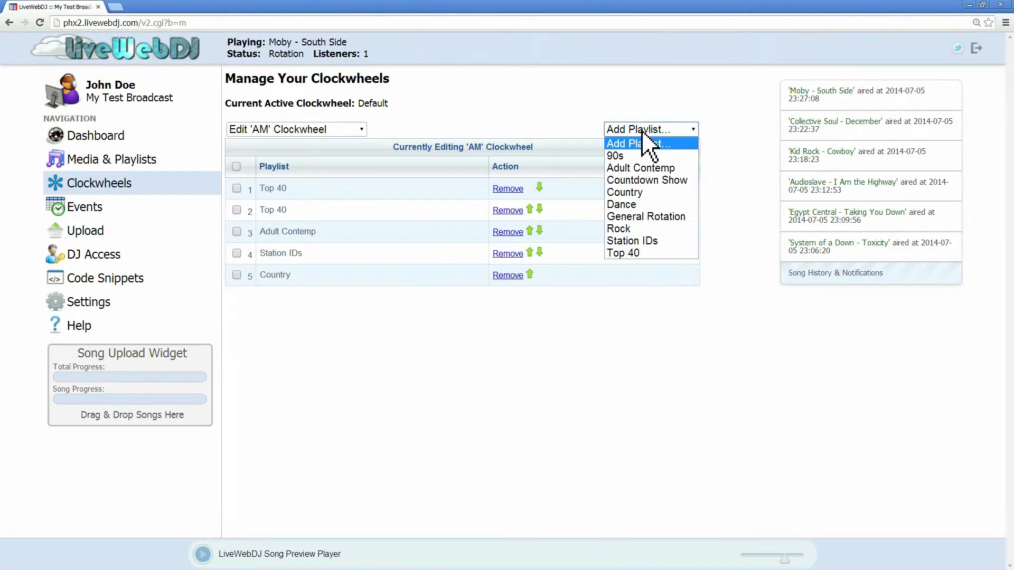
{"action": "left_click", "coordinate": [646, 169]}
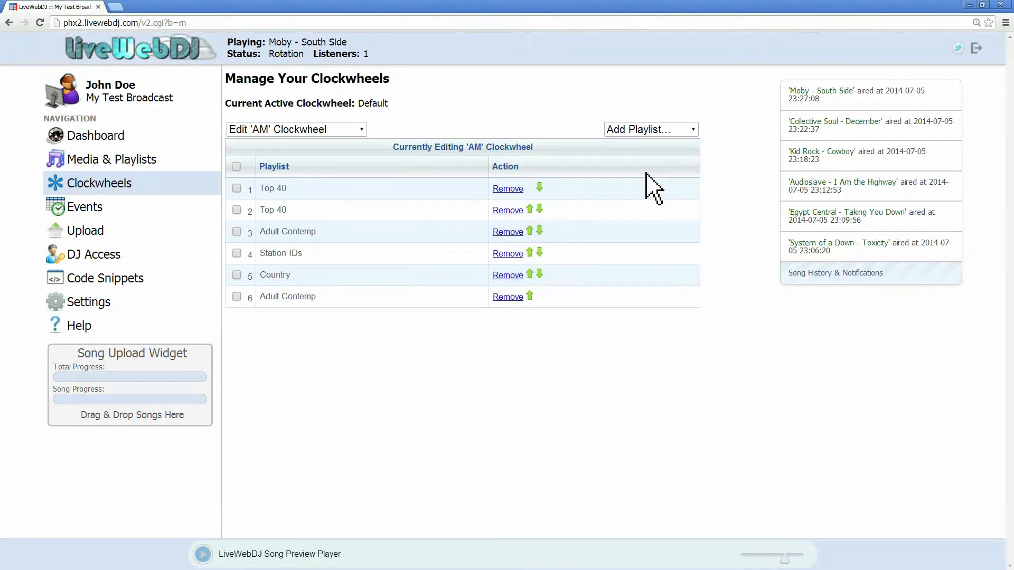
Step: Move the last Adult Contemp entry above Country, then append Country and Station IDs entries to the AM clockwheel
{"action": "left_click", "coordinate": [530, 296]}
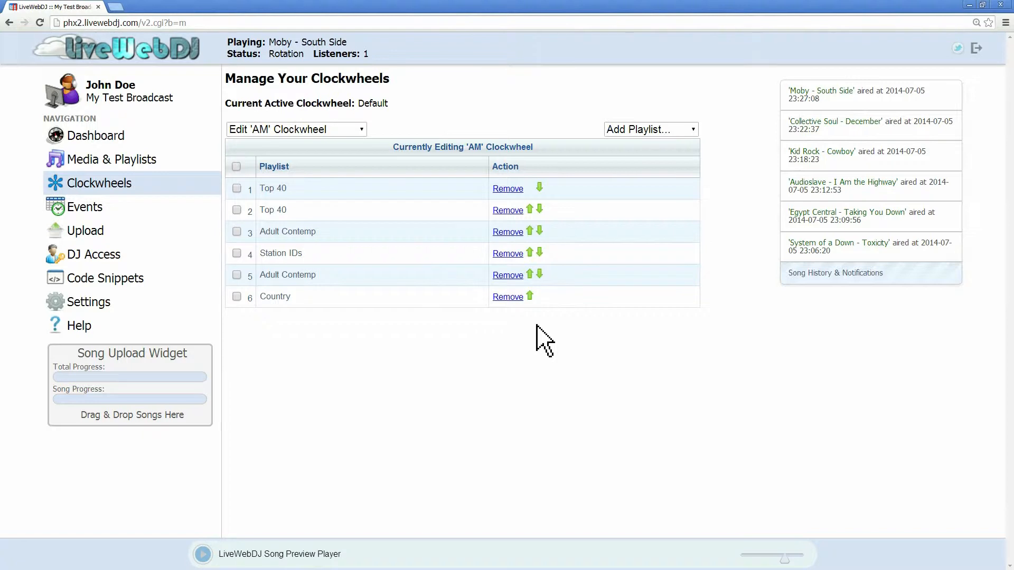
{"action": "left_click", "coordinate": [650, 129]}
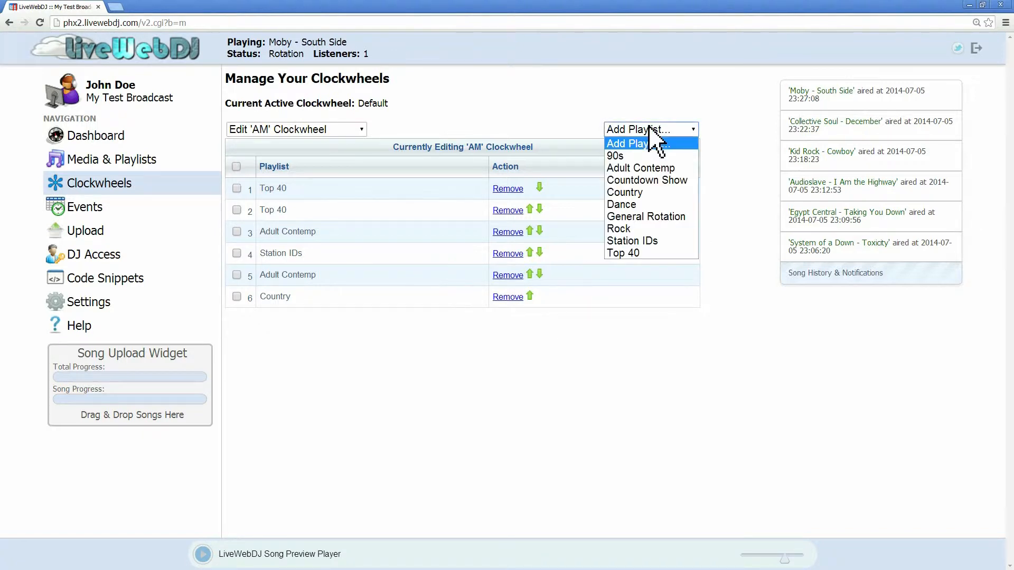
{"action": "left_click", "coordinate": [642, 193]}
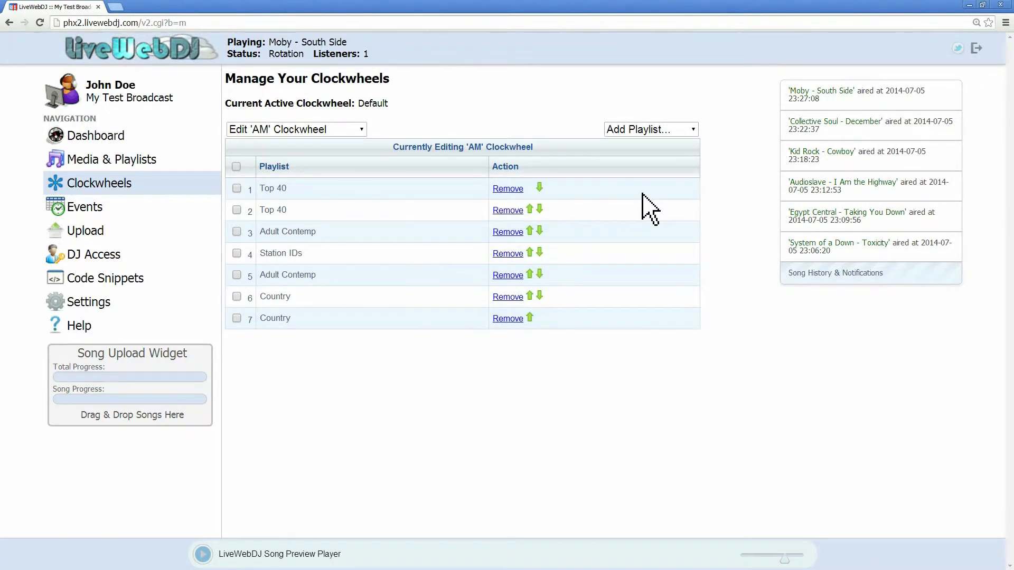
{"action": "left_click", "coordinate": [657, 132]}
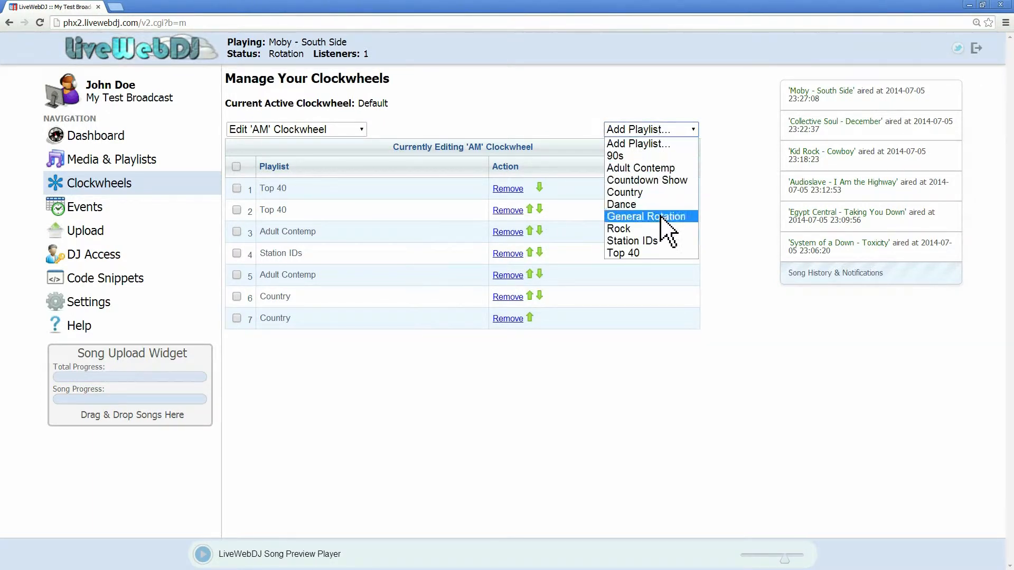
{"action": "left_click", "coordinate": [667, 242]}
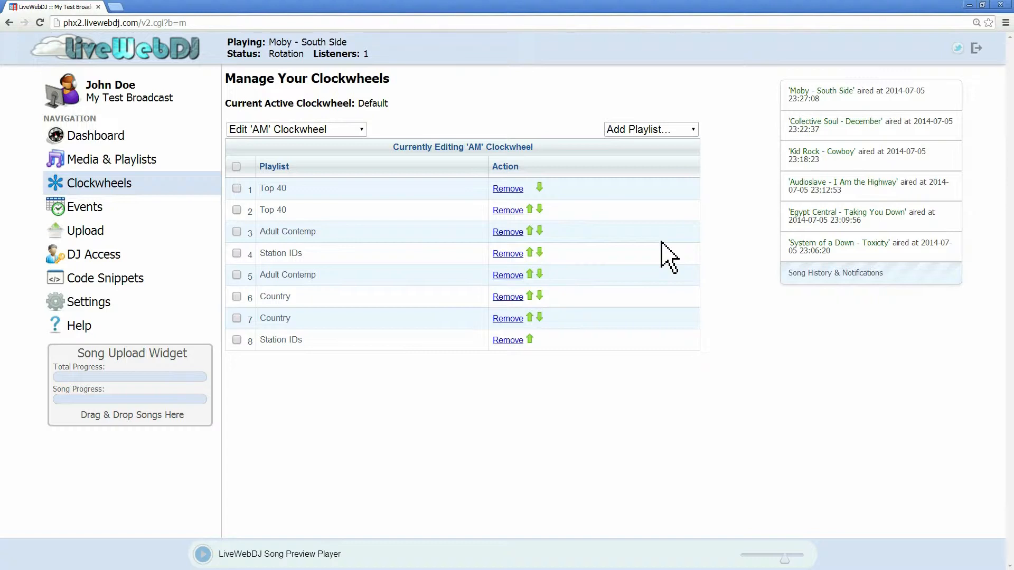
Step: Create a new clockwheel named 90s
{"action": "left_click", "coordinate": [324, 131]}
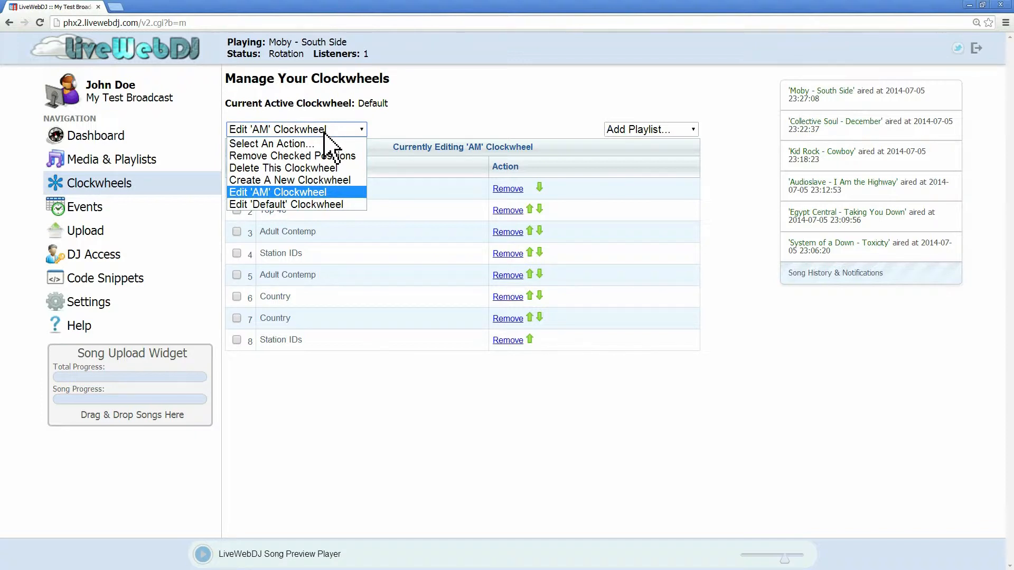
{"action": "left_click", "coordinate": [323, 132]}
{"action": "left_click", "coordinate": [322, 133]}
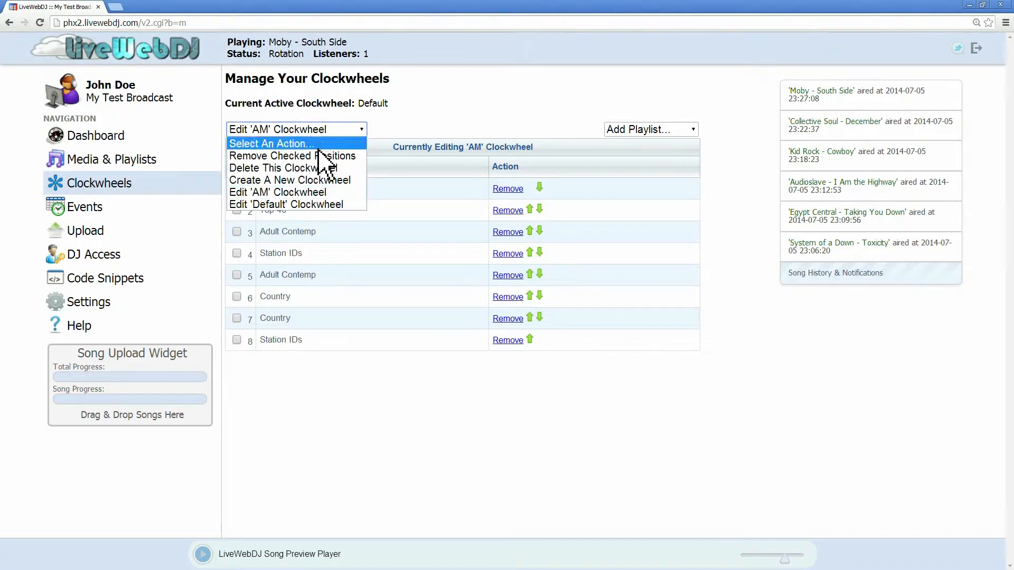
{"action": "left_click", "coordinate": [331, 181]}
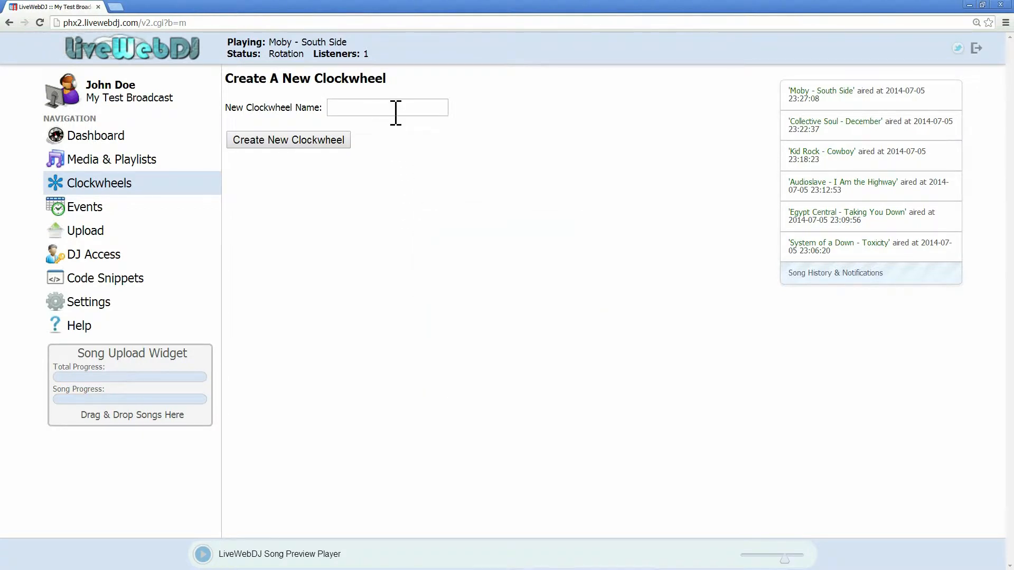
{"action": "left_click", "coordinate": [396, 109]}
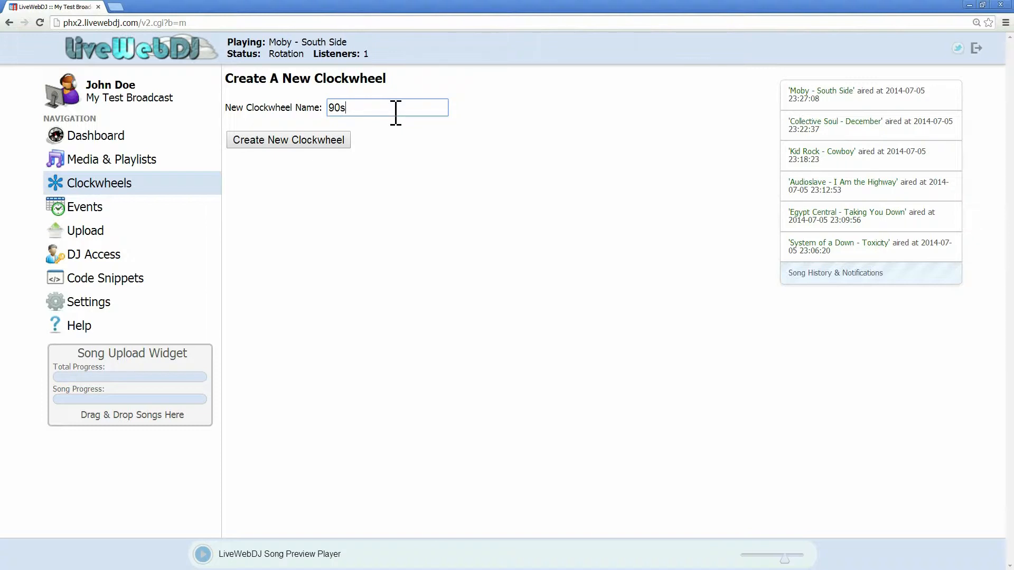
{"action": "left_click", "coordinate": [343, 140]}
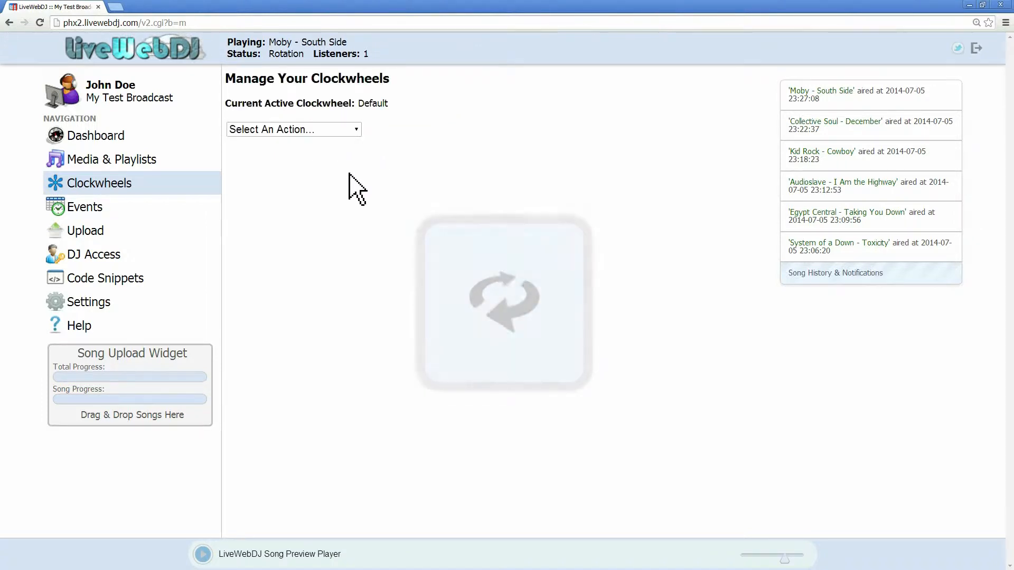
Step: Open the 90s clockwheel for editing and add two 90s playlist entries to it
{"action": "left_click", "coordinate": [319, 130]}
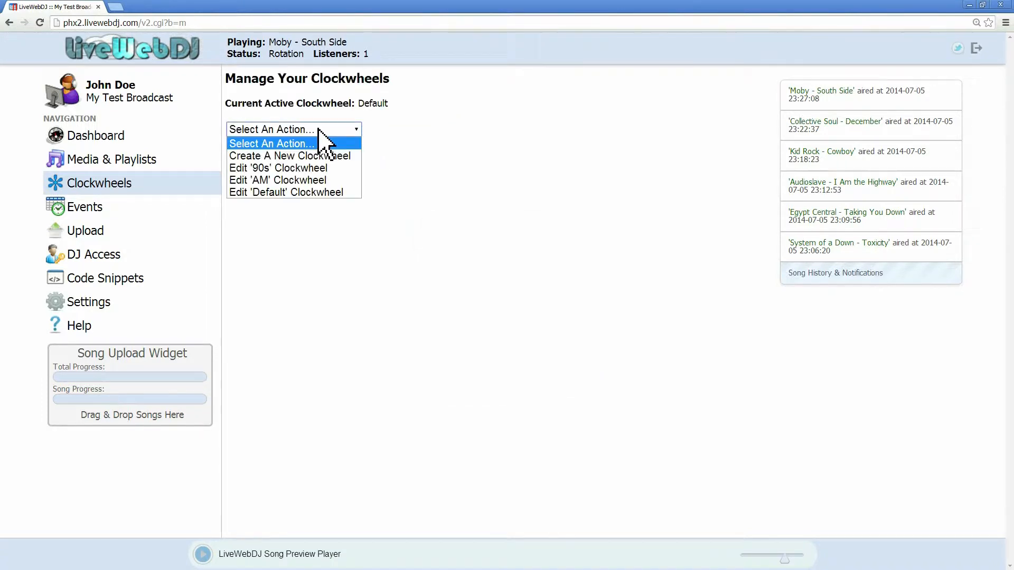
{"action": "left_click", "coordinate": [319, 168]}
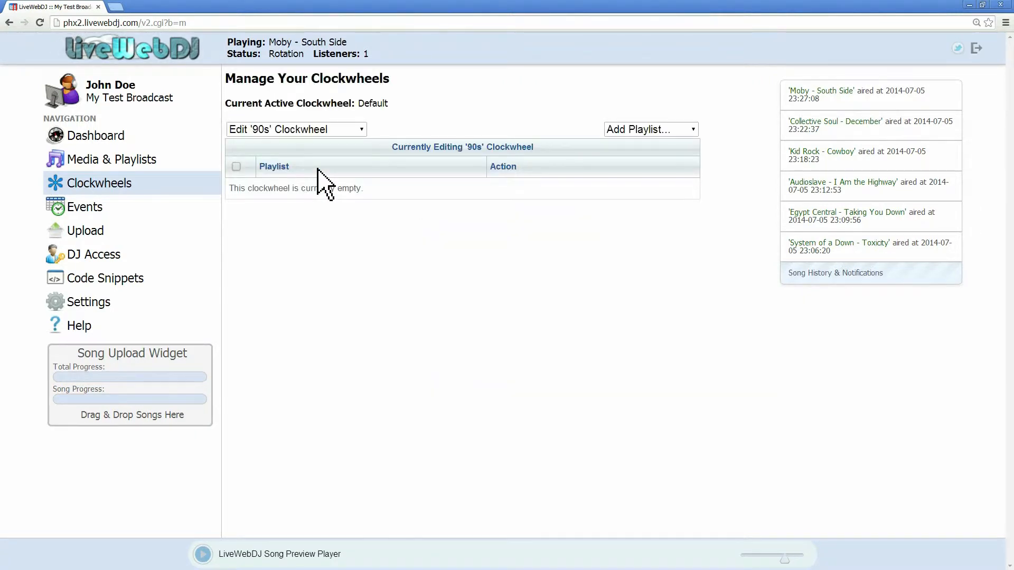
{"action": "left_click", "coordinate": [680, 133]}
{"action": "left_click", "coordinate": [683, 156]}
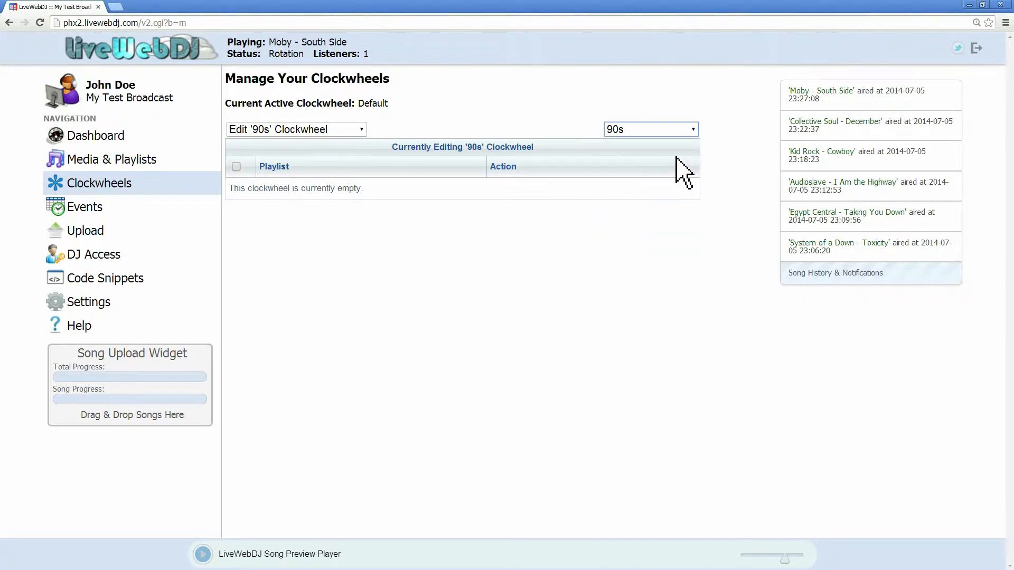
{"action": "left_click", "coordinate": [677, 131]}
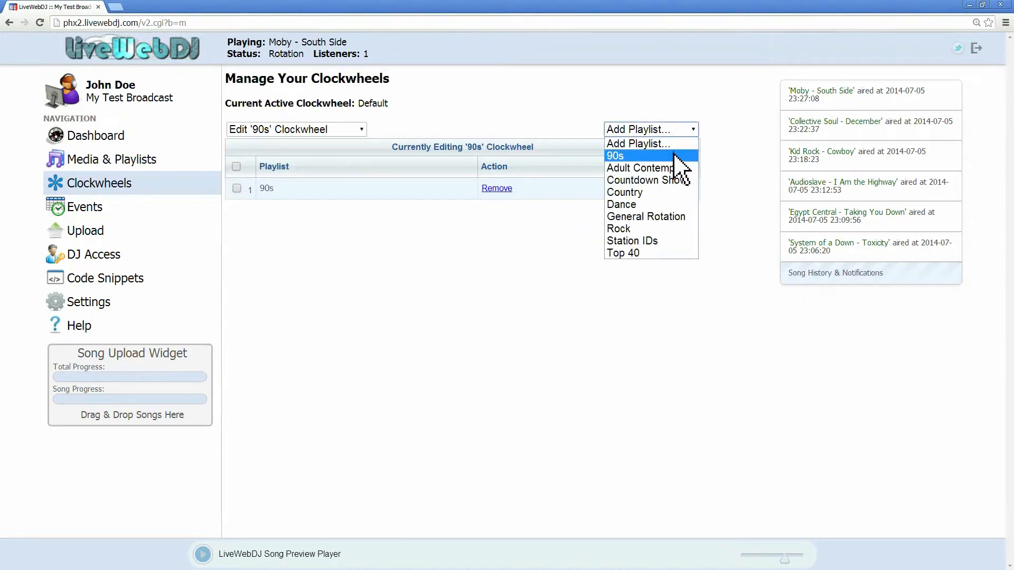
{"action": "left_click", "coordinate": [676, 154]}
Step: Add a third 90s entry and a Station IDs entry to the 90s clockwheel
{"action": "left_click", "coordinate": [672, 131]}
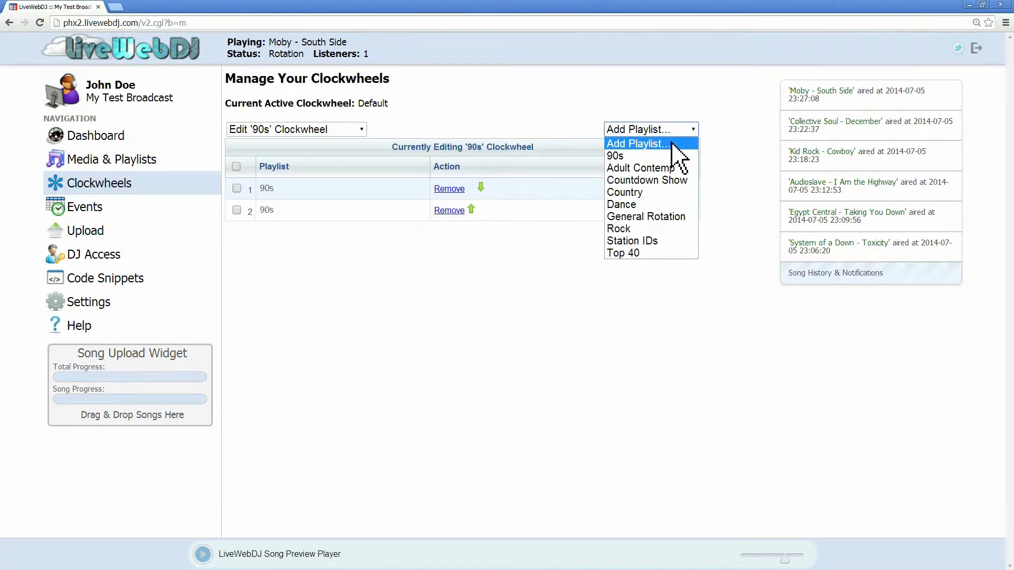
{"action": "left_click", "coordinate": [672, 154]}
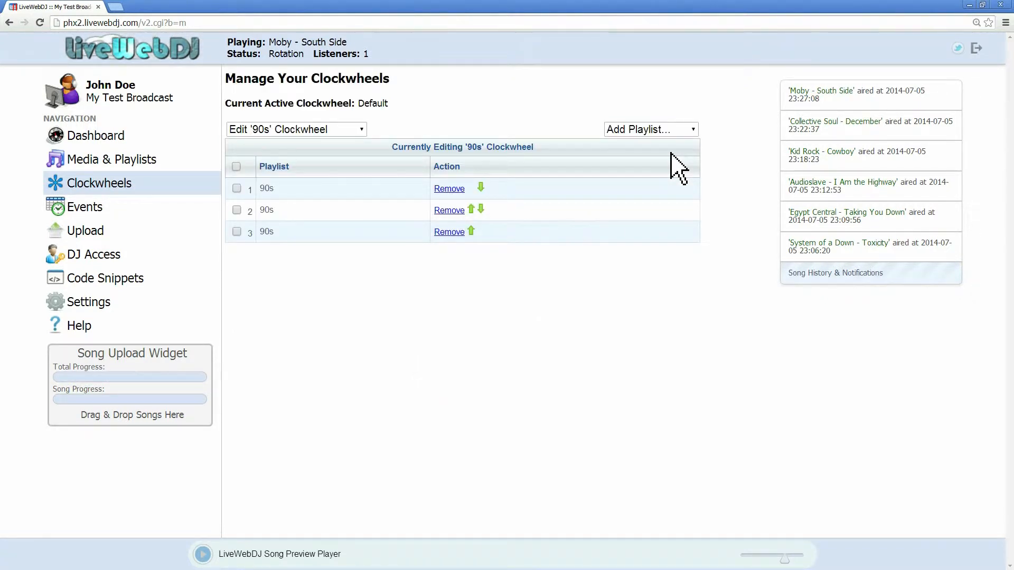
{"action": "left_click", "coordinate": [676, 131]}
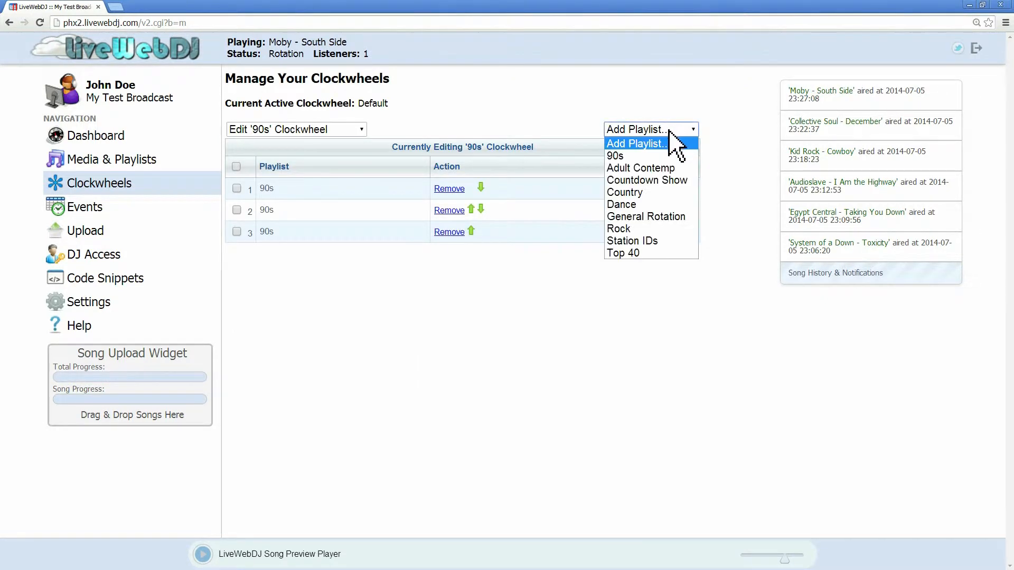
{"action": "left_click", "coordinate": [672, 241]}
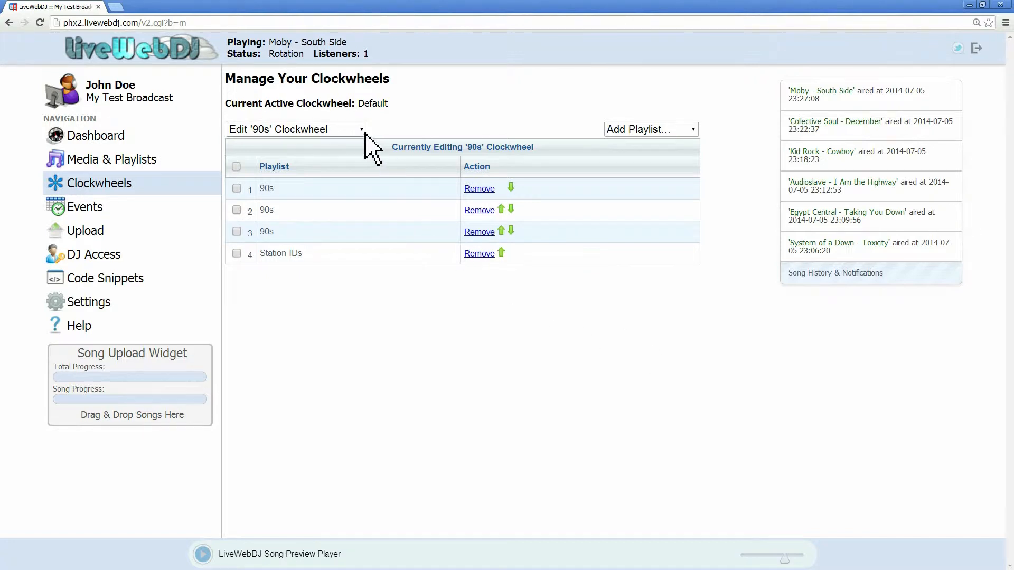
Step: Create a new clockwheel named PM
{"action": "left_click", "coordinate": [348, 131]}
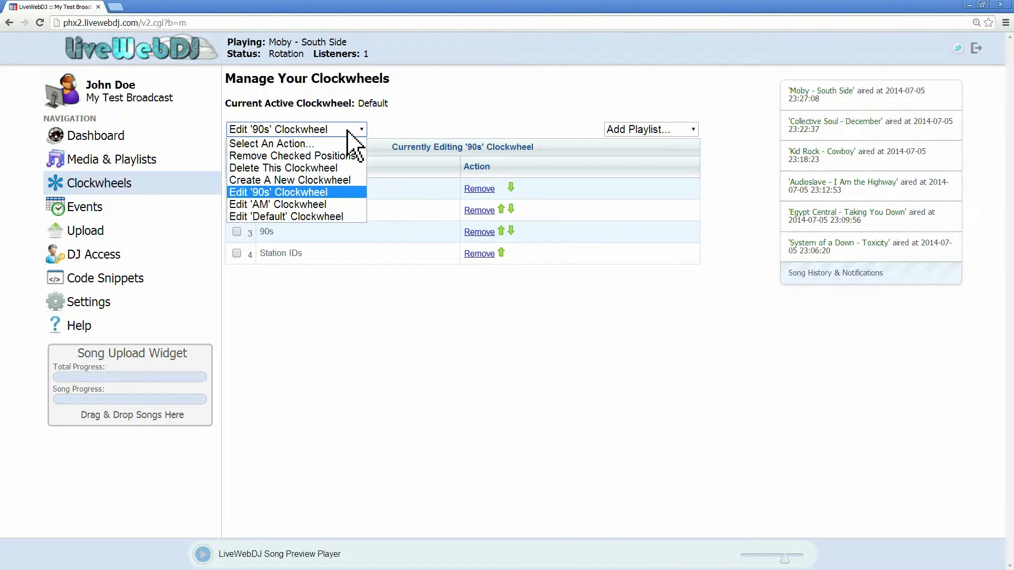
{"action": "left_click", "coordinate": [341, 181]}
{"action": "left_click", "coordinate": [357, 108]}
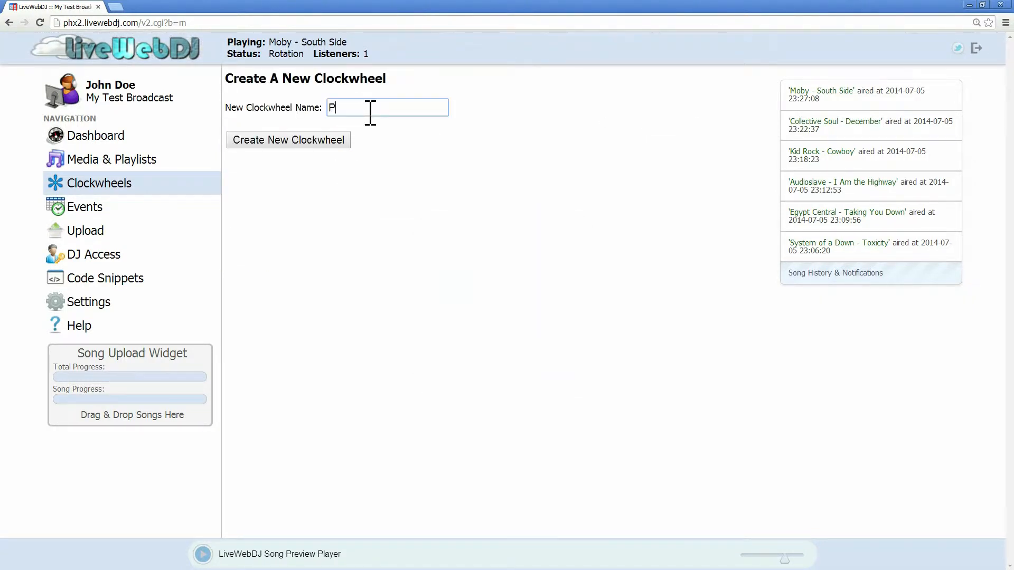
{"action": "left_click", "coordinate": [319, 143]}
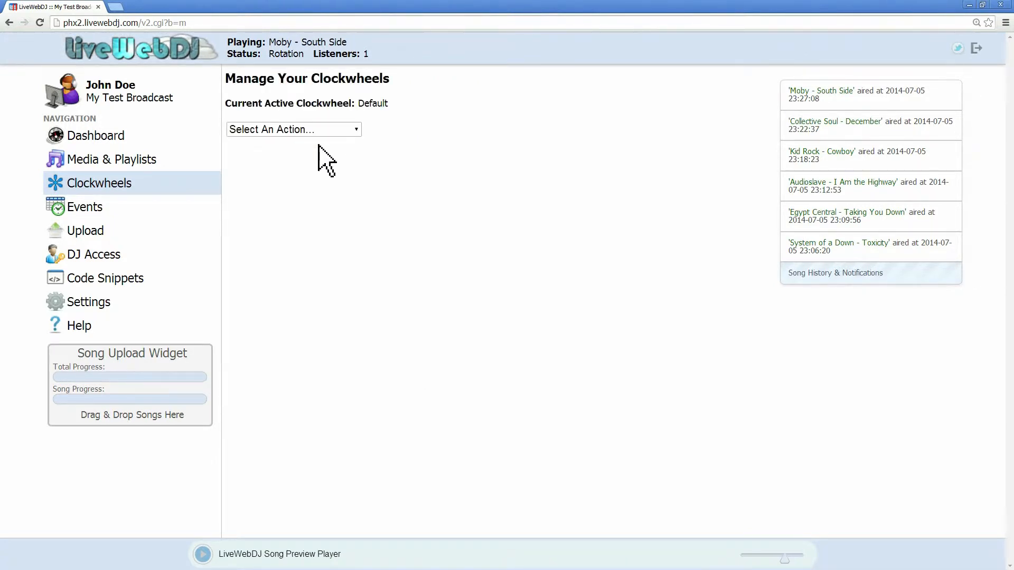
Step: Open the PM clockwheel for editing and add two Top 40 entries to it
{"action": "left_click", "coordinate": [311, 129]}
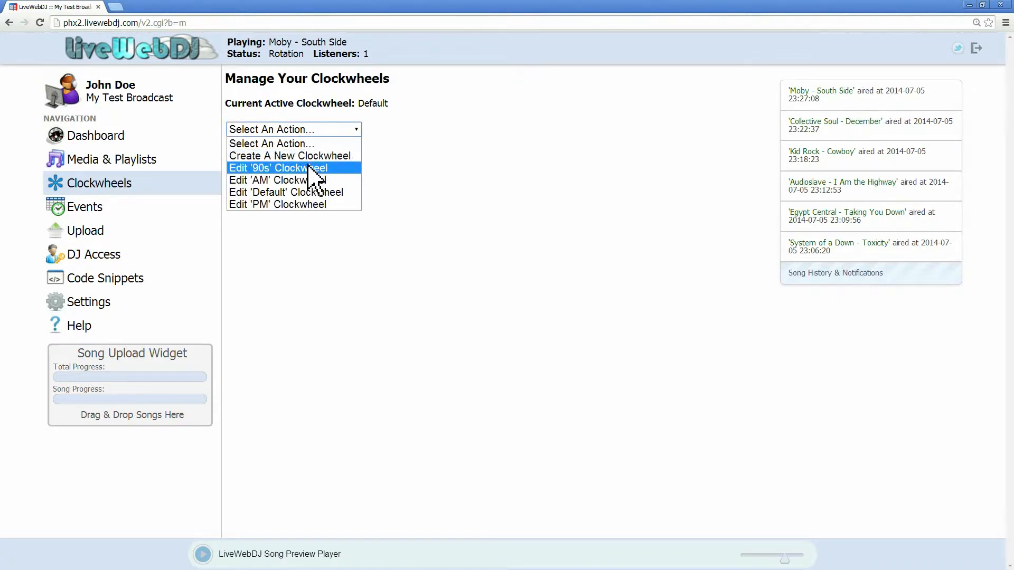
{"action": "left_click", "coordinate": [312, 205]}
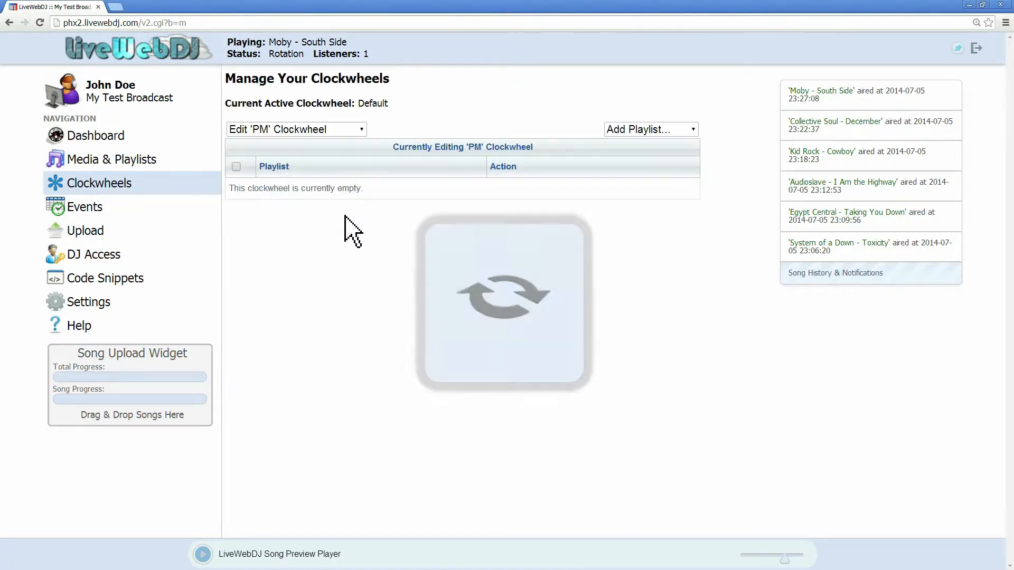
{"action": "left_click", "coordinate": [690, 130]}
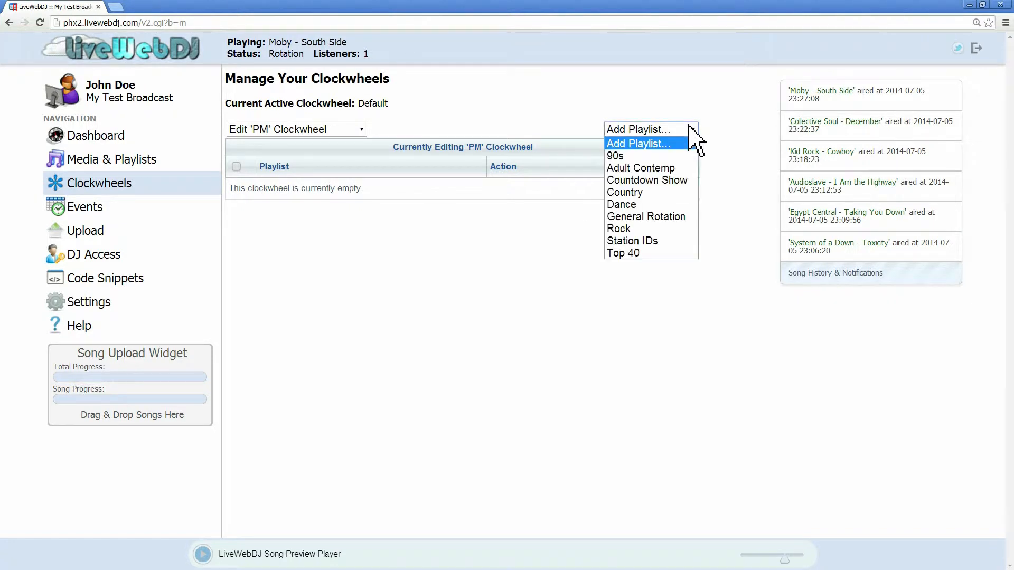
{"action": "left_click", "coordinate": [668, 253]}
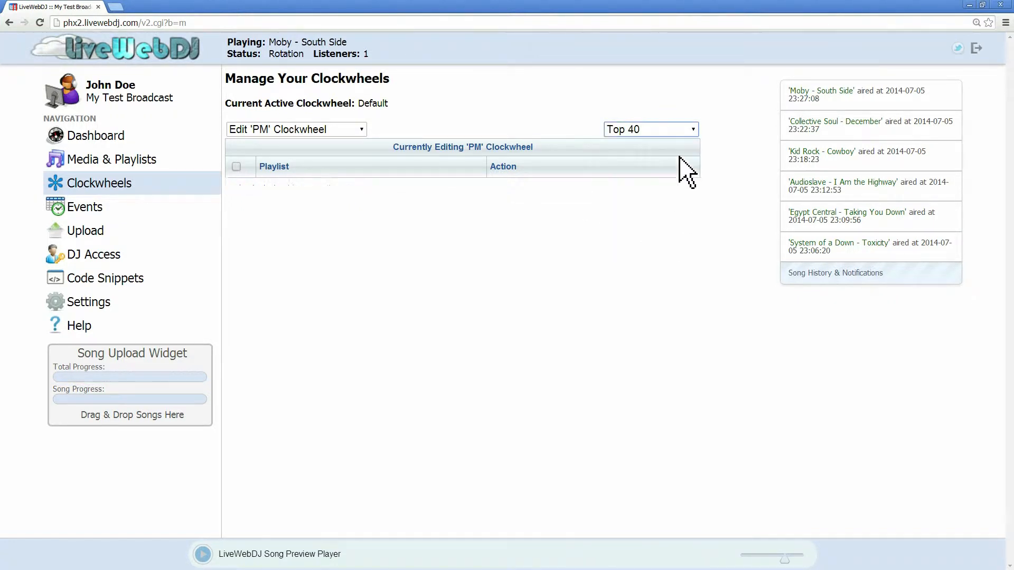
{"action": "left_click", "coordinate": [685, 139]}
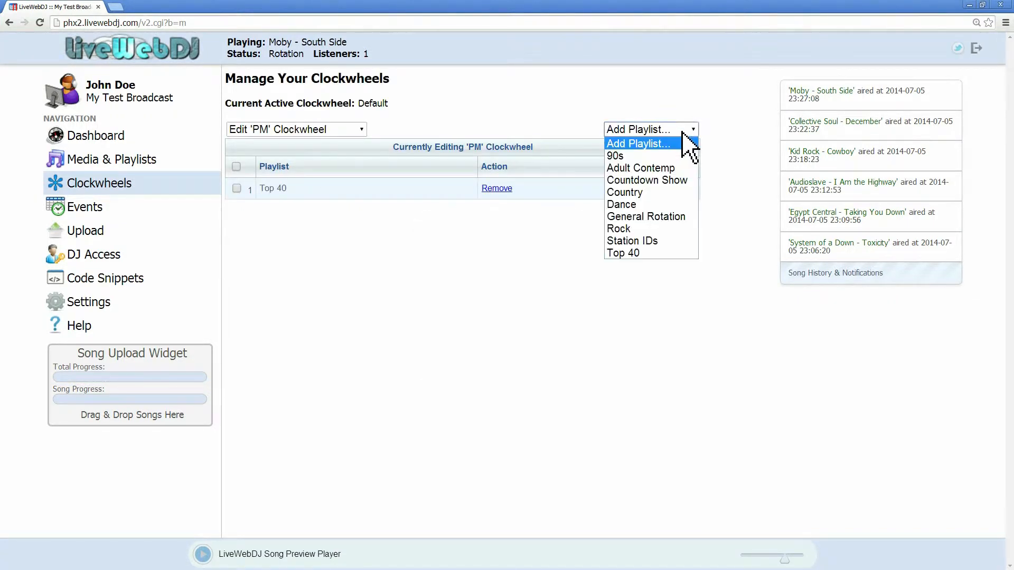
{"action": "left_click", "coordinate": [681, 254]}
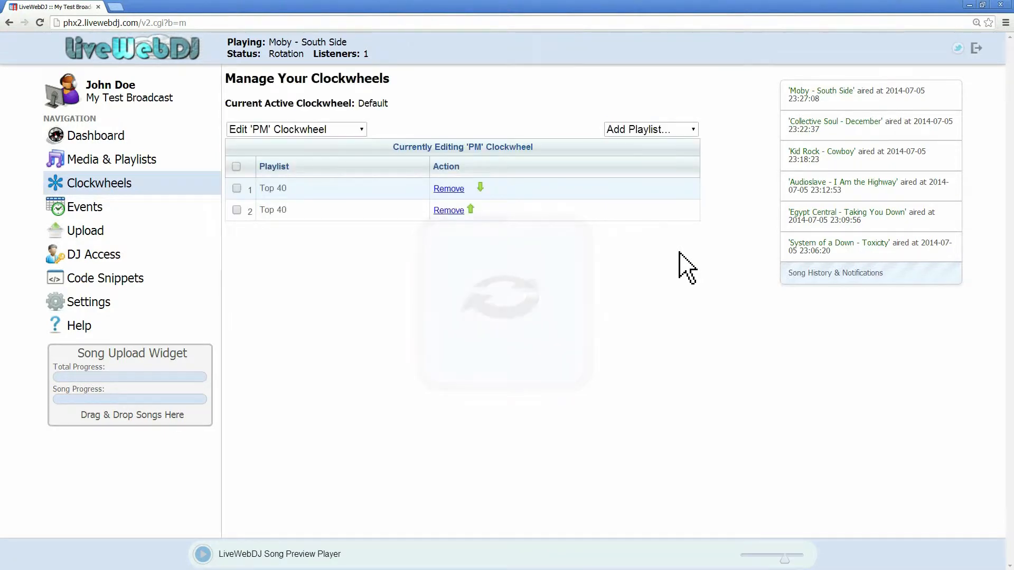
Step: Add Rock and Station IDs entries to the PM clockwheel
{"action": "left_click", "coordinate": [681, 132]}
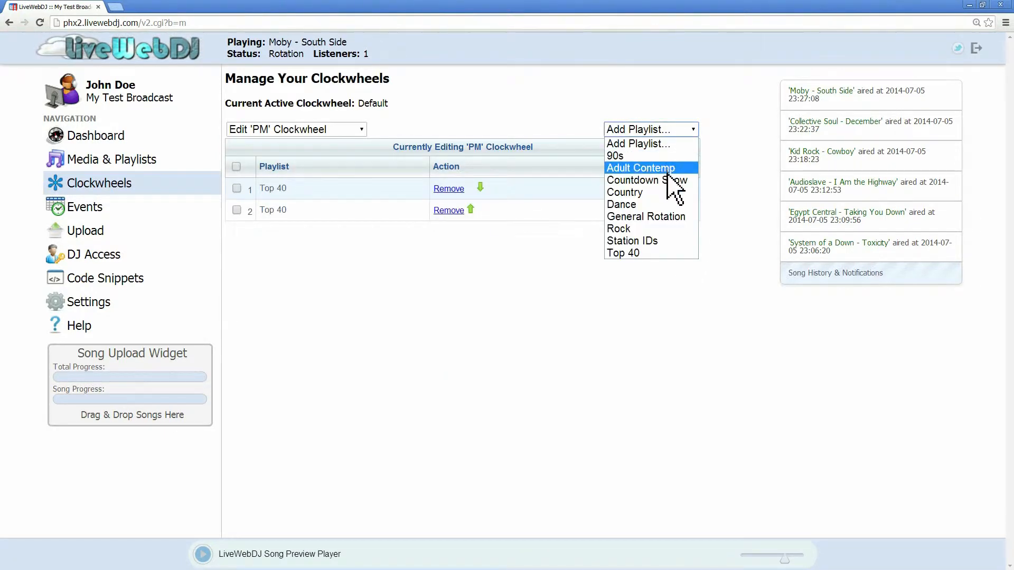
{"action": "left_click", "coordinate": [666, 231]}
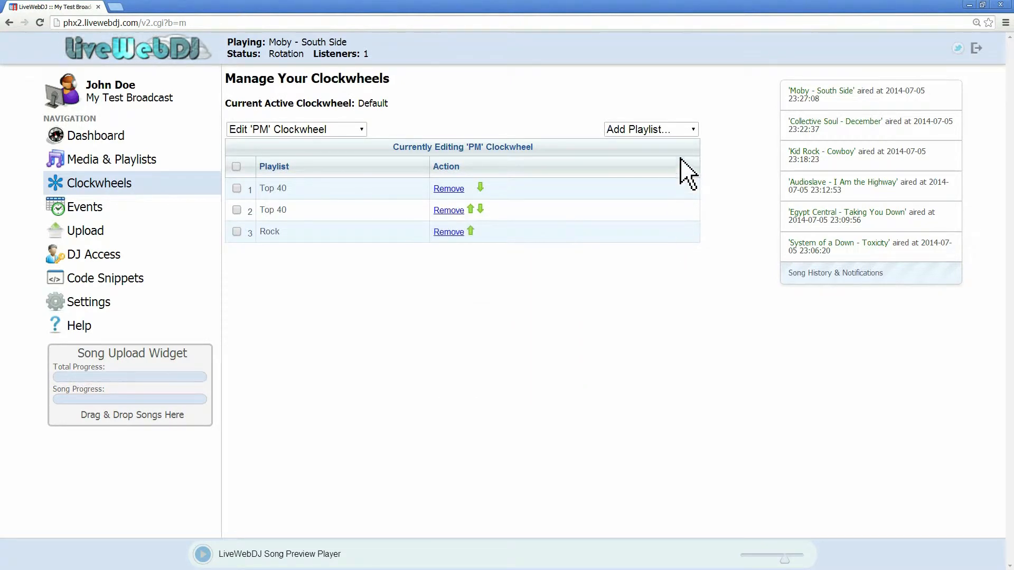
{"action": "left_click", "coordinate": [683, 131]}
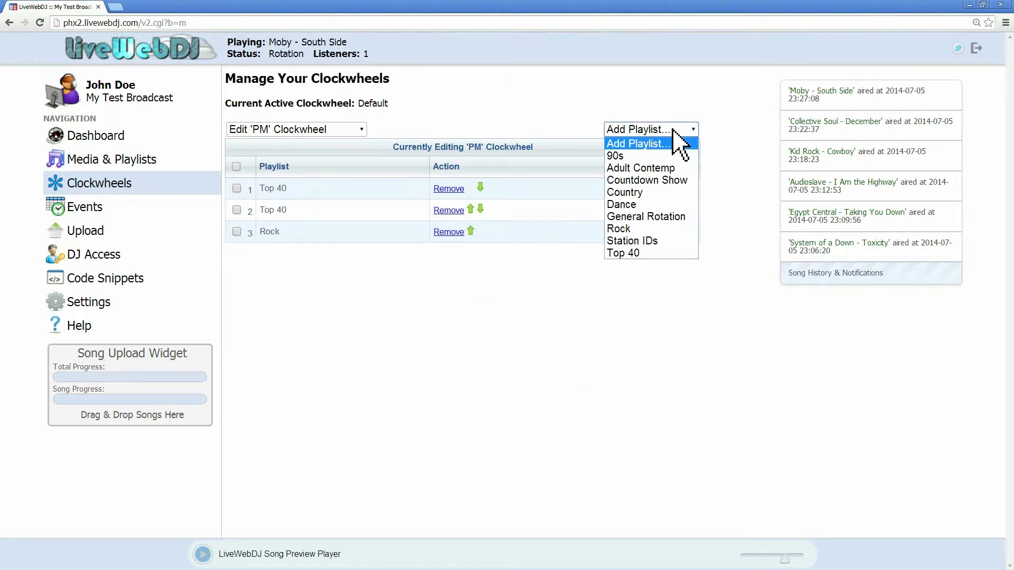
{"action": "left_click", "coordinate": [666, 241]}
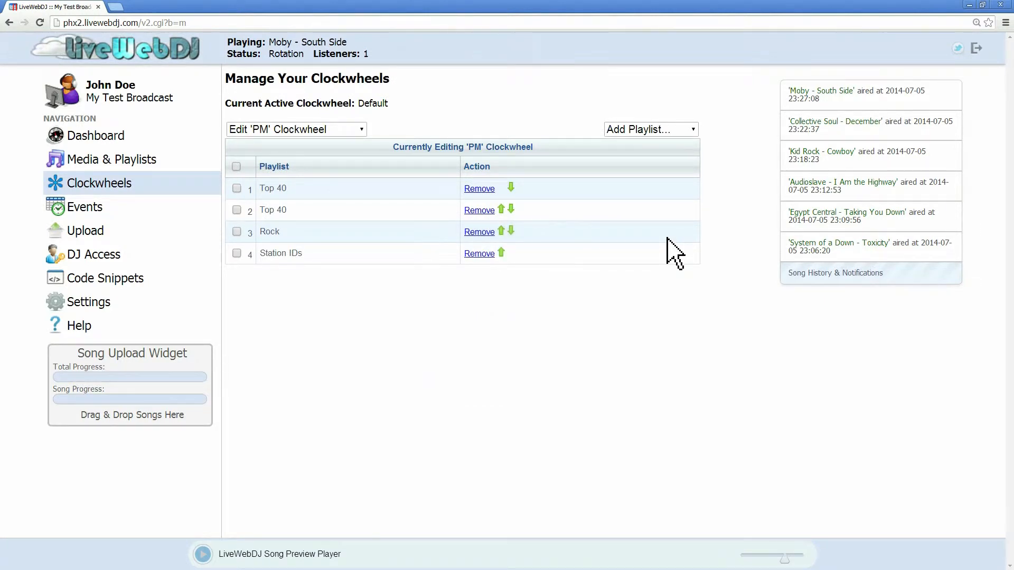
Step: Add two Dance entries and a Top 40 entry to the PM clockwheel
{"action": "left_click", "coordinate": [684, 131]}
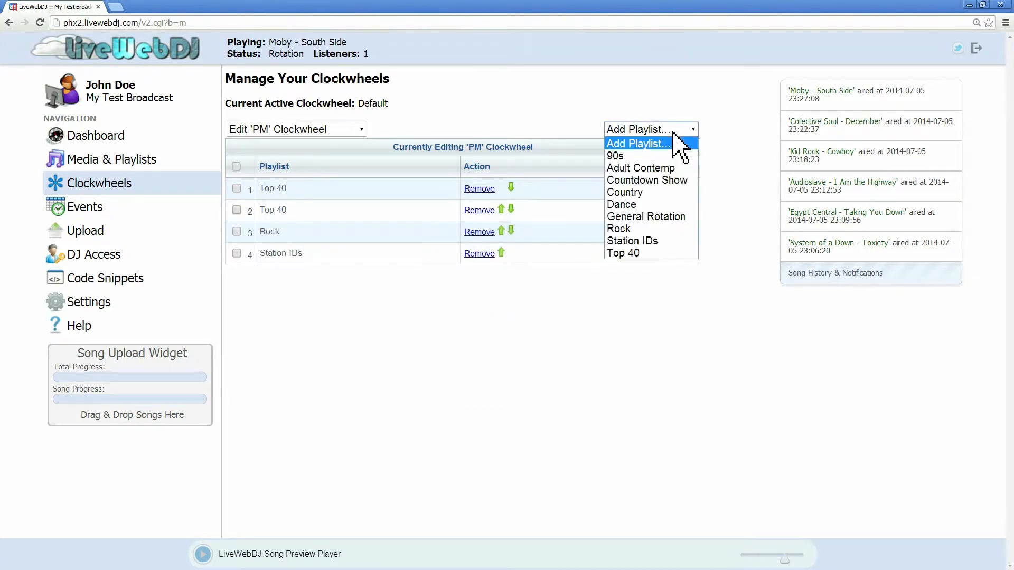
{"action": "left_click", "coordinate": [674, 205]}
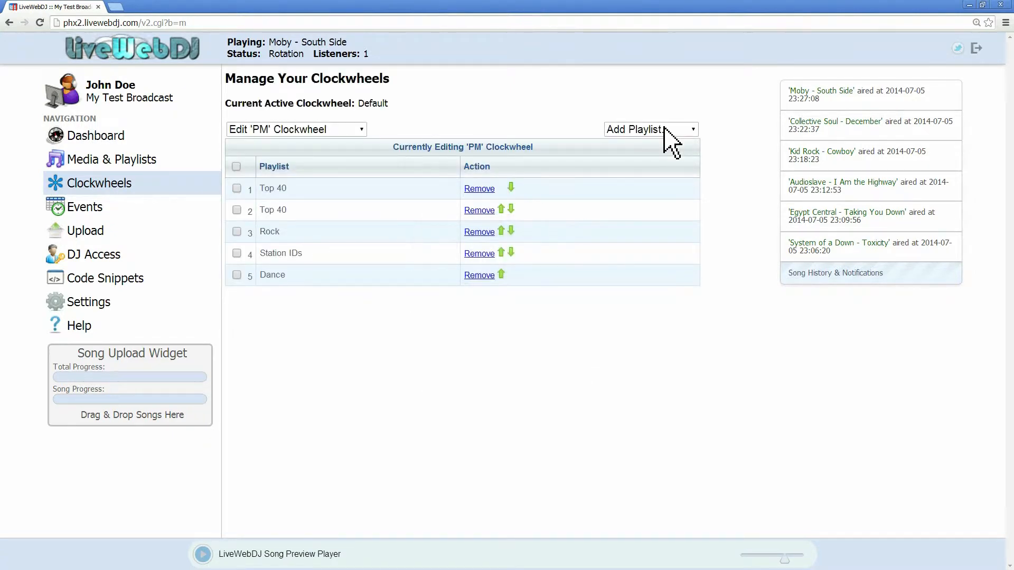
{"action": "left_click", "coordinate": [665, 129]}
{"action": "left_click", "coordinate": [658, 203]}
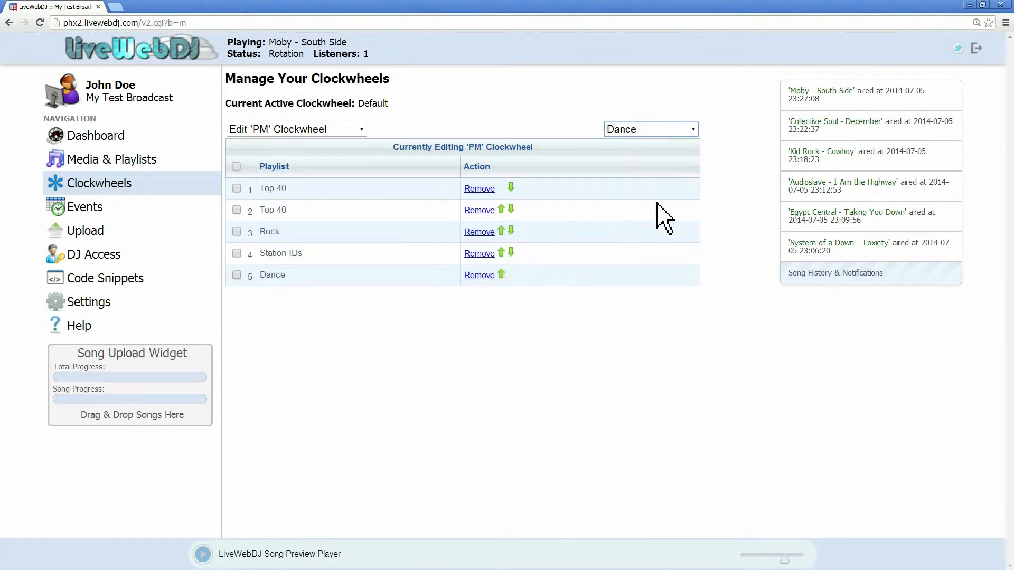
{"action": "left_click", "coordinate": [667, 132]}
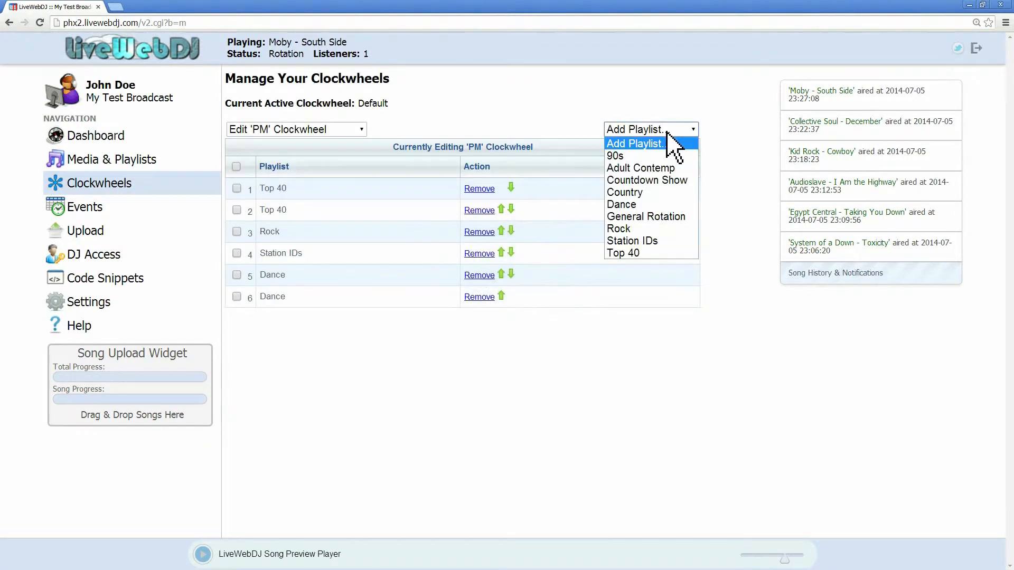
{"action": "left_click", "coordinate": [667, 253]}
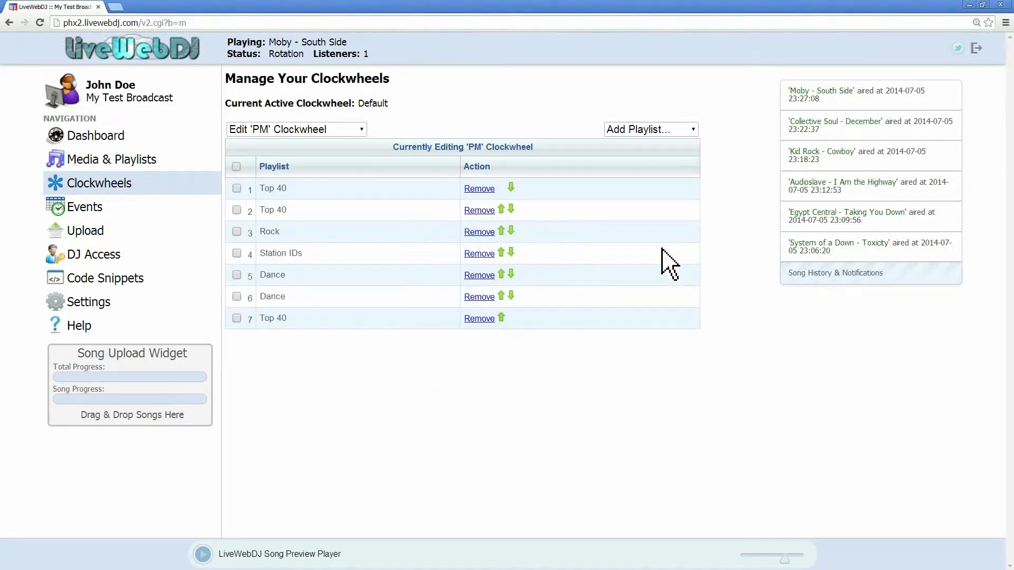
Step: Add a Station IDs entry and two Adult Contemp entries to the PM clockwheel
{"action": "left_click", "coordinate": [667, 132]}
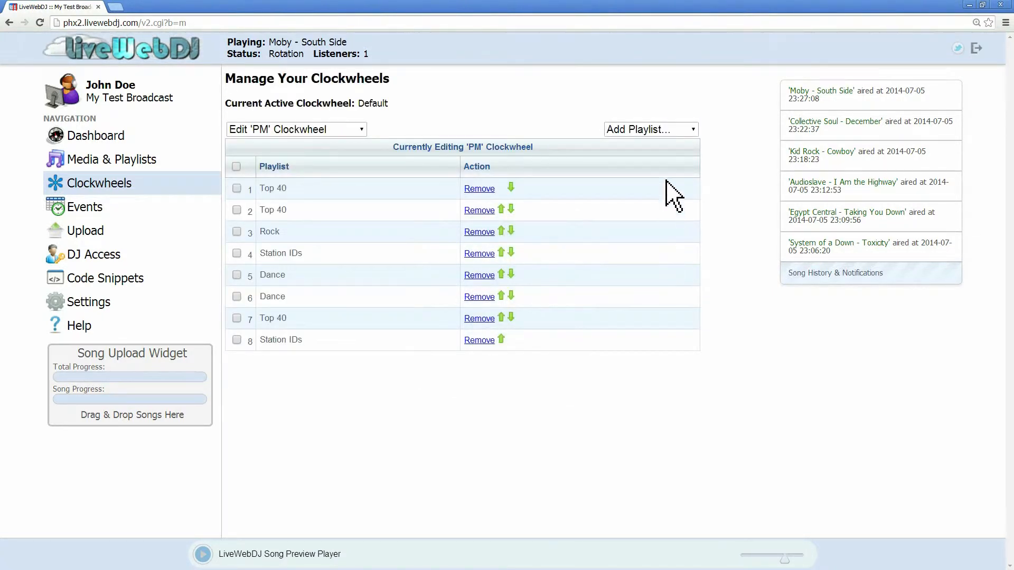
{"action": "left_click", "coordinate": [671, 130]}
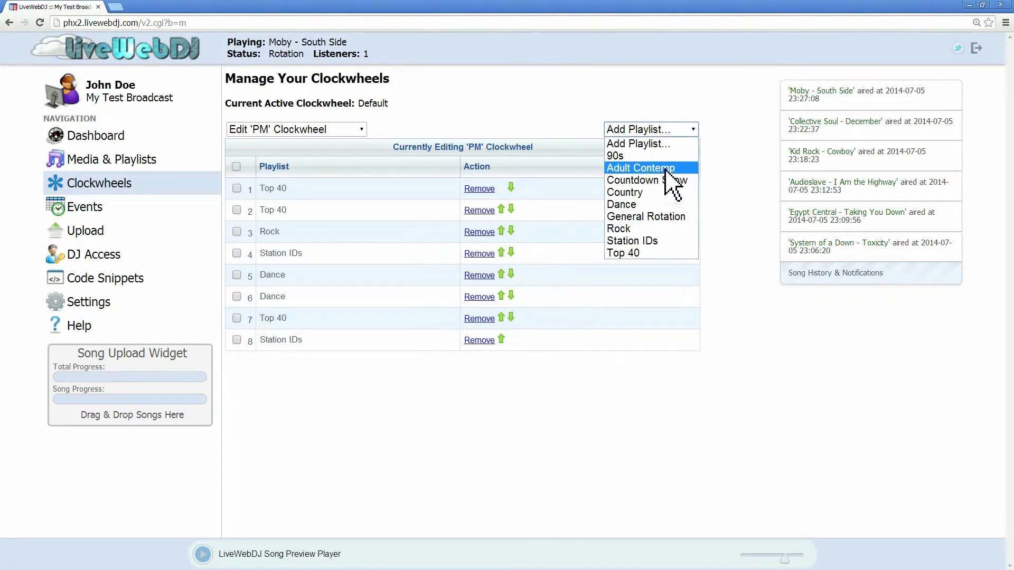
{"action": "left_click", "coordinate": [667, 168]}
{"action": "left_click", "coordinate": [665, 134]}
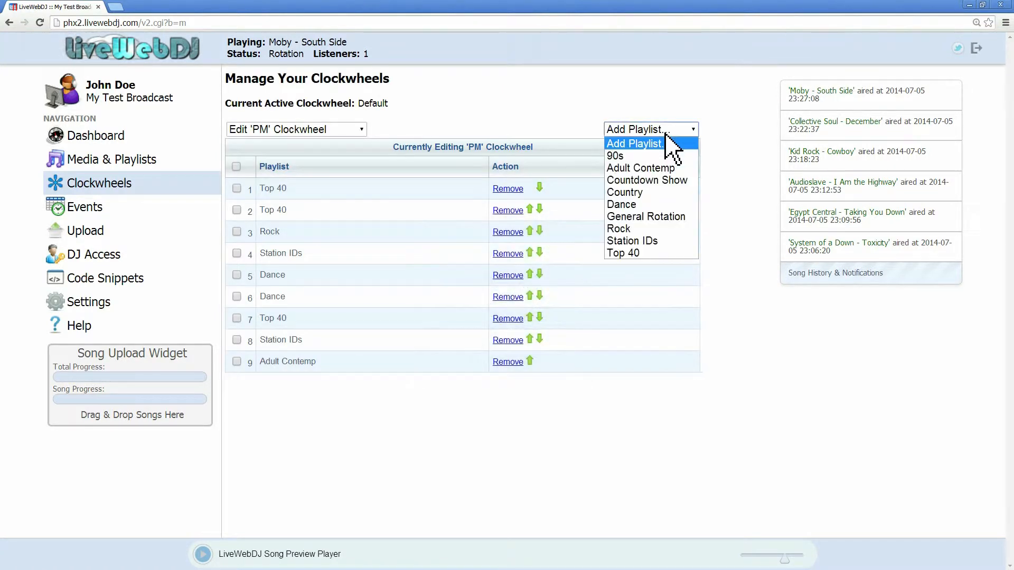
{"action": "left_click", "coordinate": [661, 169]}
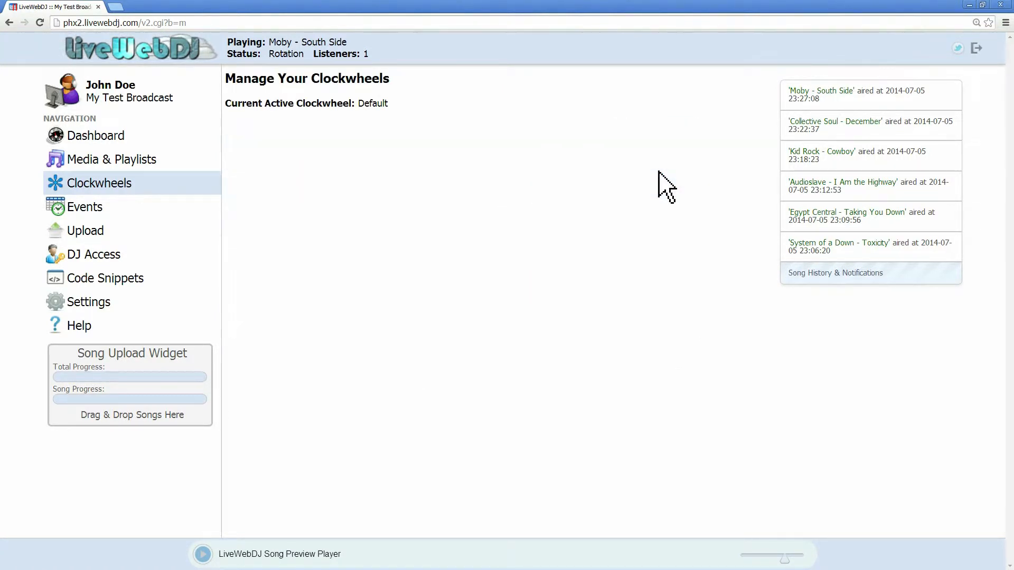
Step: Add Country and Station IDs entries to the end of the PM clockwheel
{"action": "left_click", "coordinate": [666, 129]}
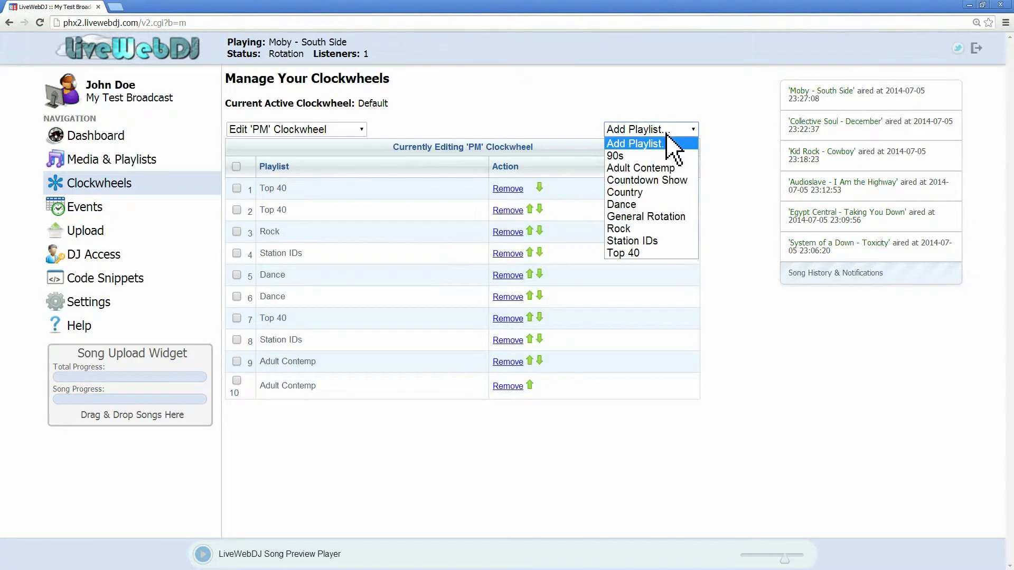
{"action": "left_click", "coordinate": [667, 192]}
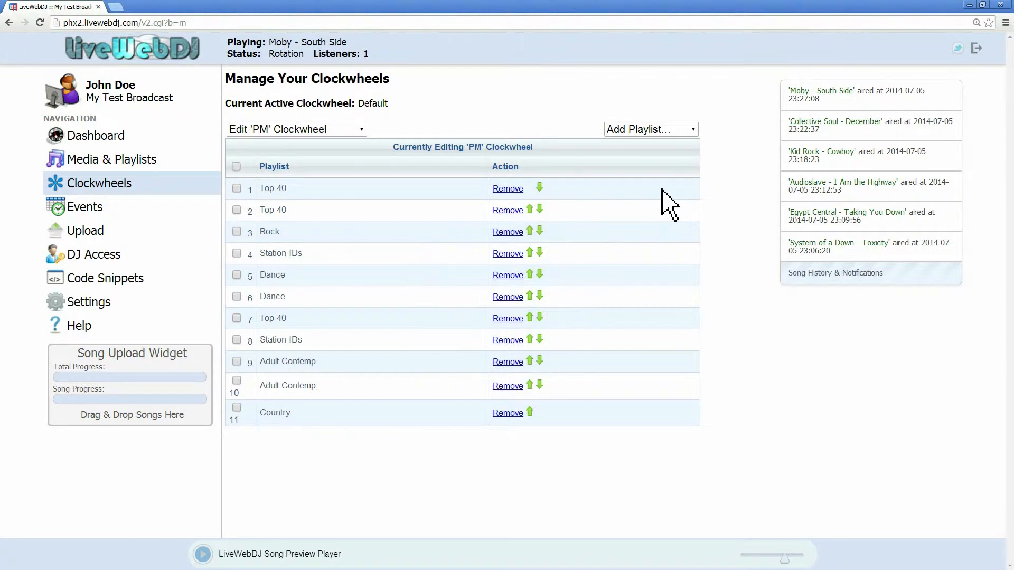
{"action": "left_click", "coordinate": [680, 132]}
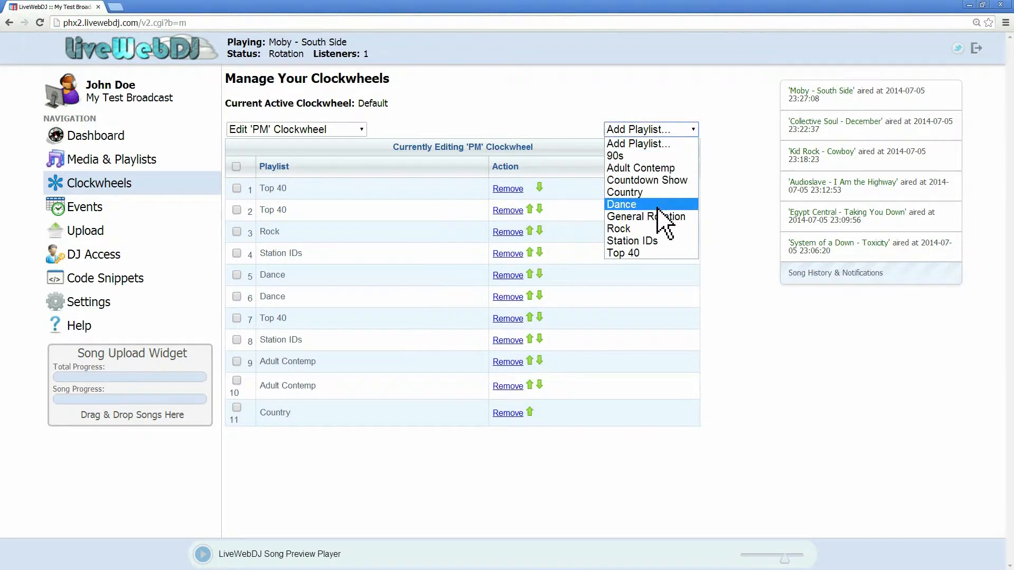
{"action": "left_click", "coordinate": [658, 242]}
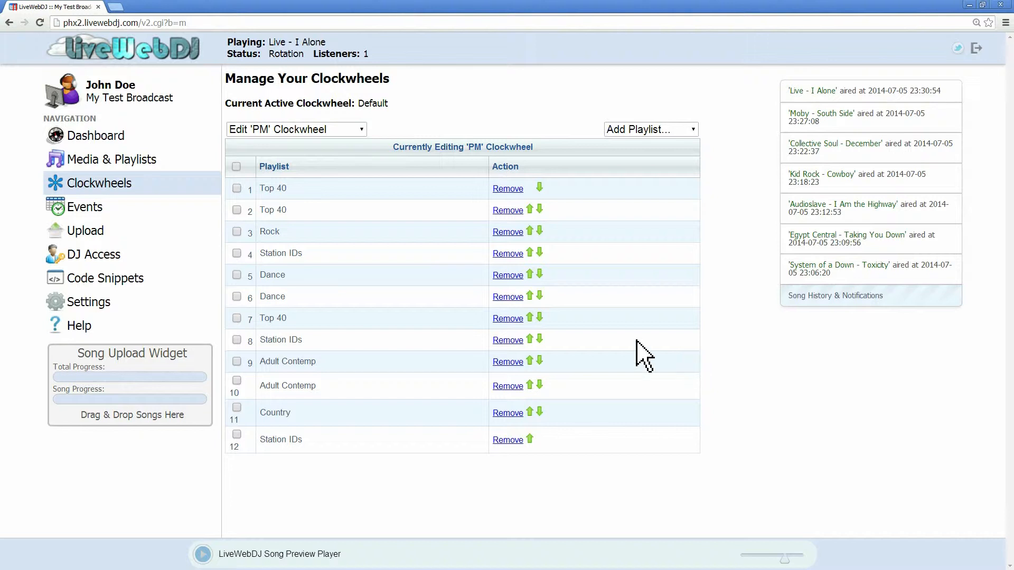
Step: Start a new recurring Switch Clockwheel event that switches to the AM clockwheel at 03:00
{"action": "left_click", "coordinate": [71, 208]}
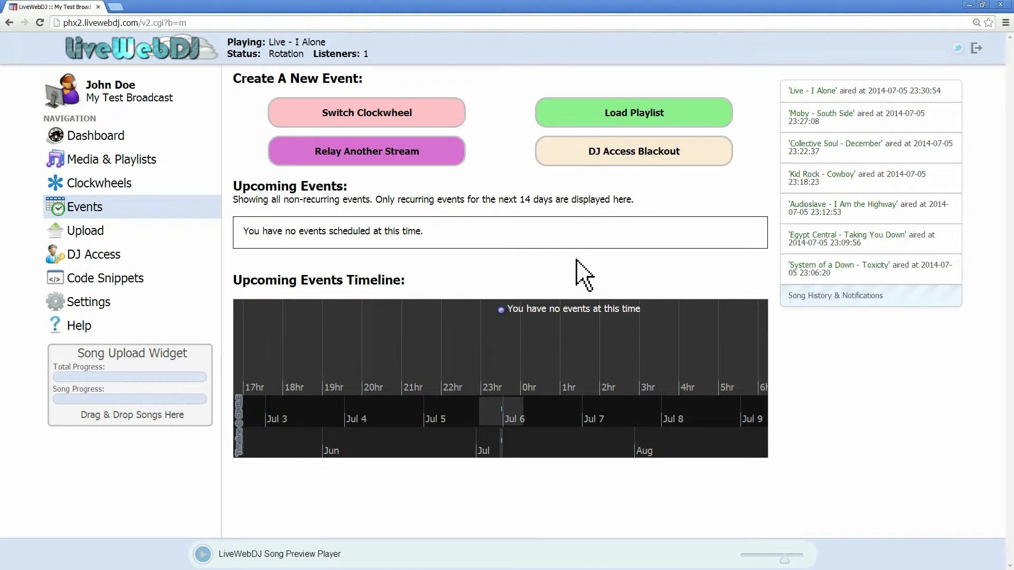
{"action": "left_click", "coordinate": [384, 114]}
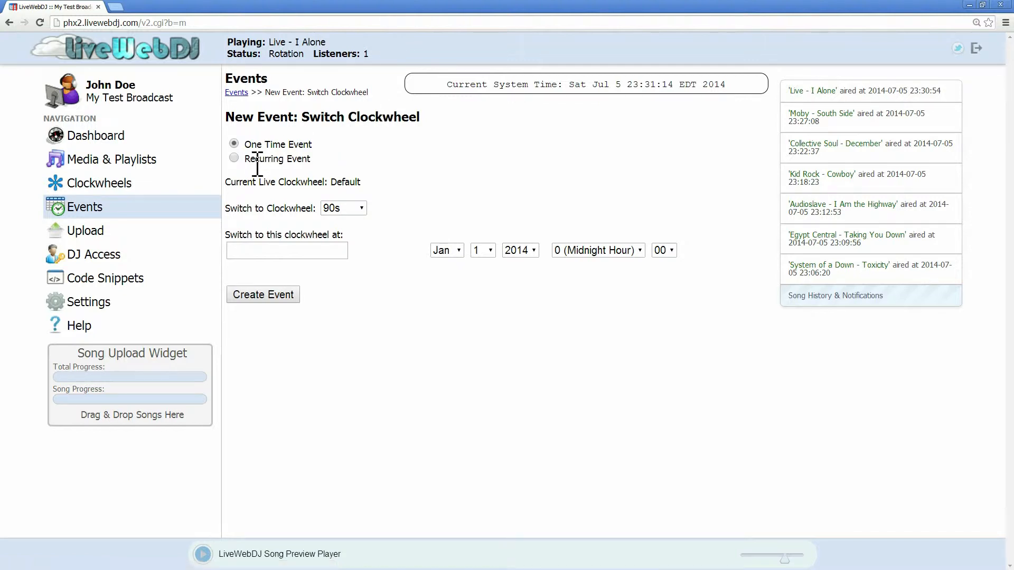
{"action": "left_click_drag", "start_coordinate": [252, 158], "coordinate": [321, 165]}
{"action": "left_click", "coordinate": [321, 165]}
{"action": "left_click", "coordinate": [234, 159]}
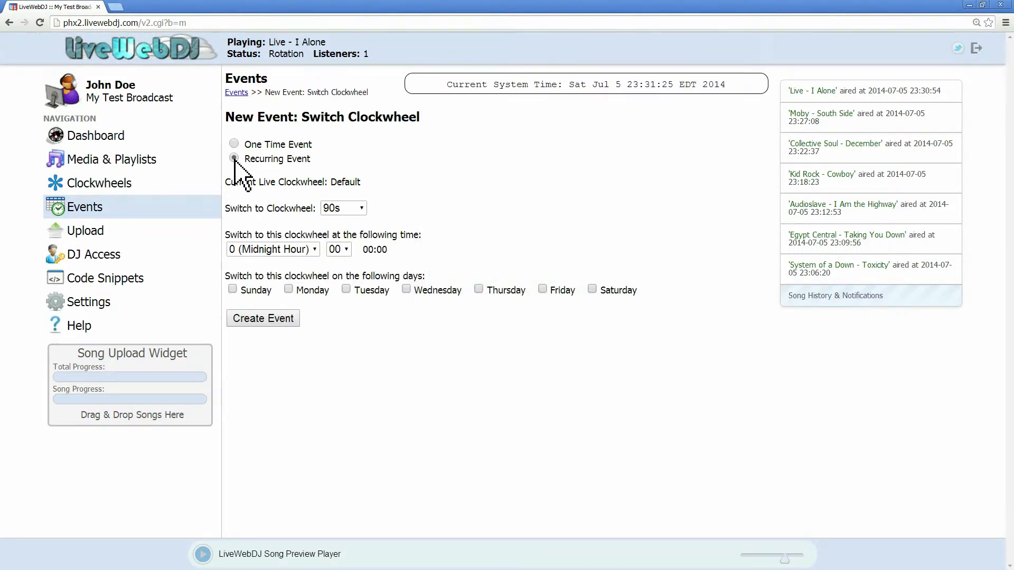
{"action": "left_click", "coordinate": [355, 210]}
{"action": "left_click", "coordinate": [352, 232]}
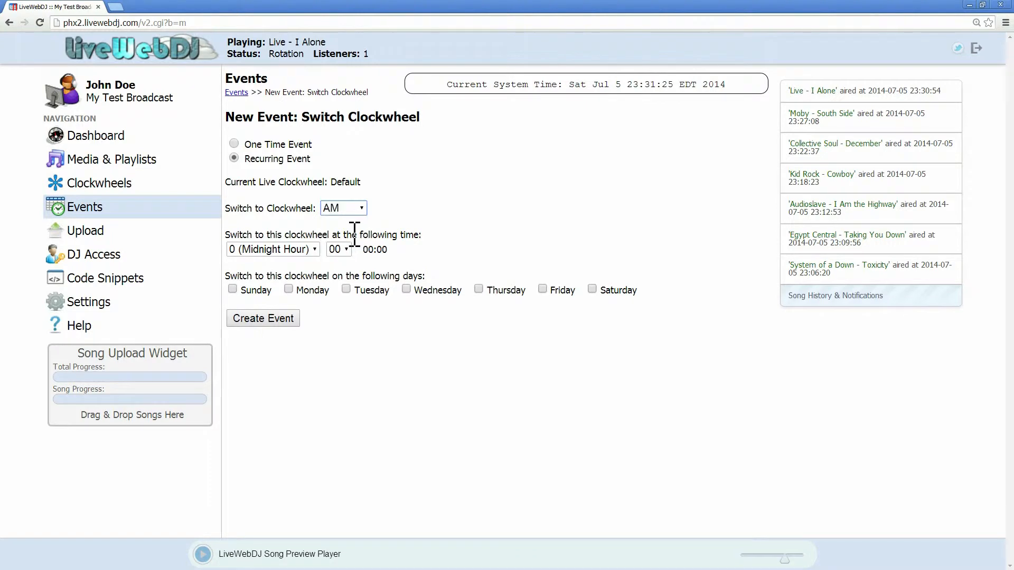
{"action": "left_click", "coordinate": [342, 249]}
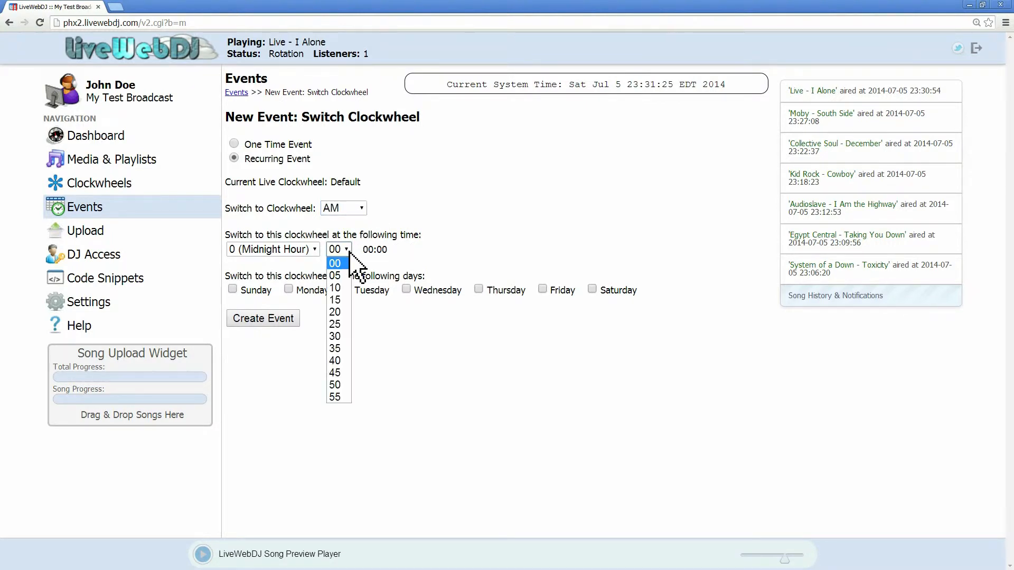
{"action": "left_click", "coordinate": [302, 252]}
{"action": "left_click", "coordinate": [299, 299]}
{"action": "left_click_drag", "start_coordinate": [393, 253], "coordinate": [369, 253]}
{"action": "left_click", "coordinate": [320, 320]}
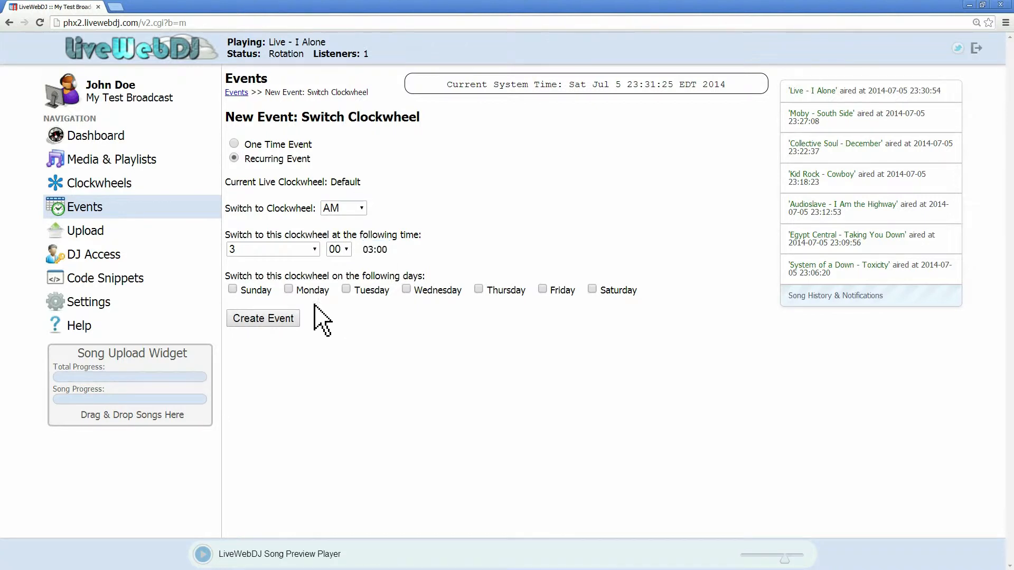
Step: Select every day of the week and create the AM switch event
{"action": "left_click", "coordinate": [287, 289]}
{"action": "left_click", "coordinate": [406, 289]}
{"action": "left_click", "coordinate": [478, 290]}
{"action": "left_click", "coordinate": [592, 289]}
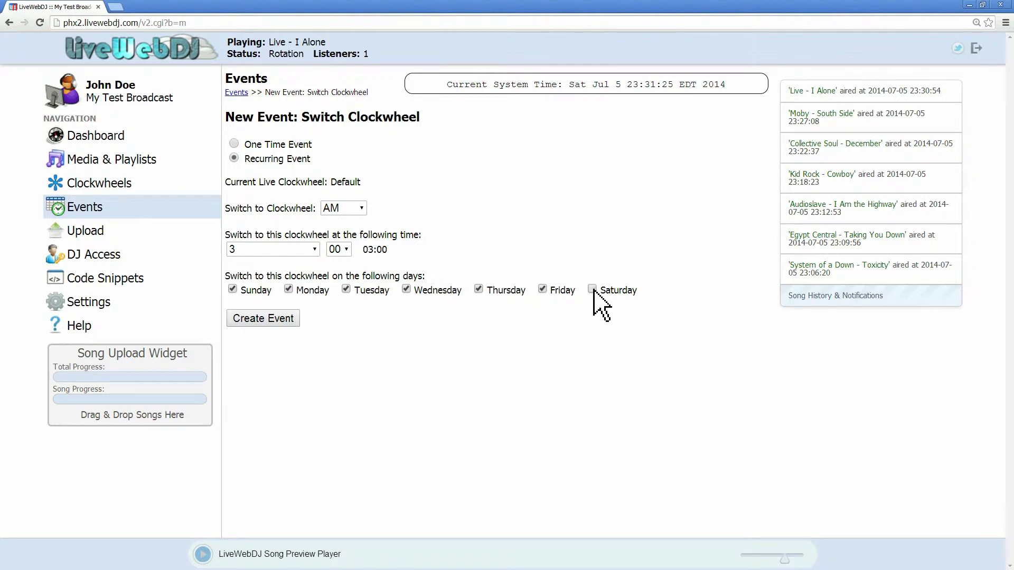
{"action": "left_click", "coordinate": [282, 323]}
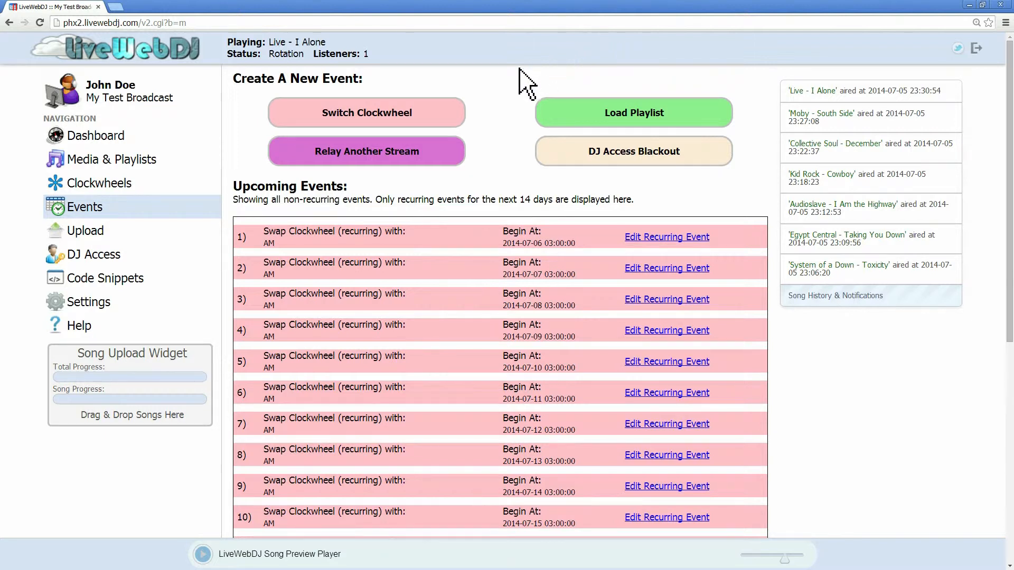
Step: Start a new recurring Switch Clockwheel event that switches to the 90s clockwheel at 12 (Noon Hour), 12:00
{"action": "left_click", "coordinate": [393, 127]}
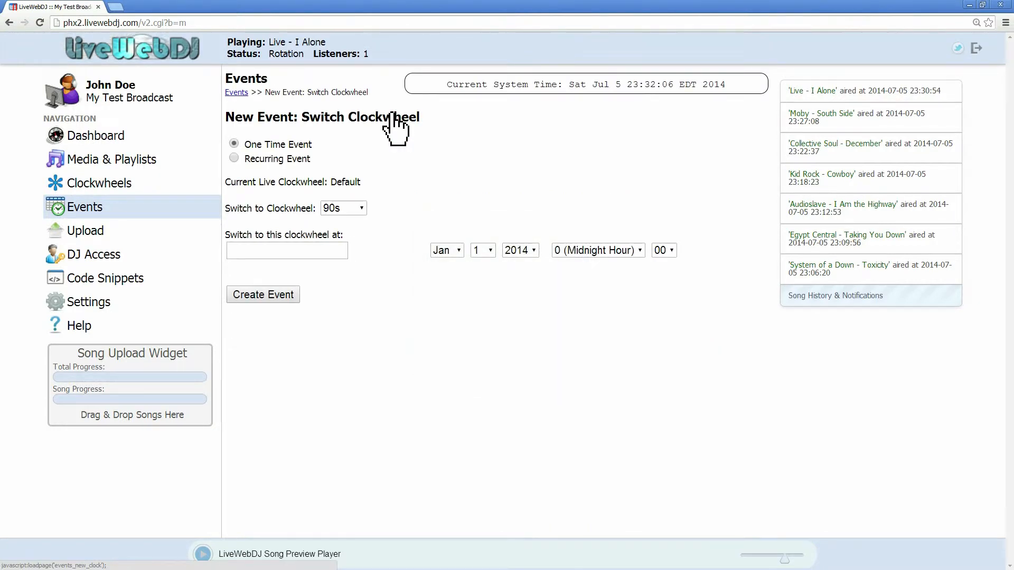
{"action": "left_click", "coordinate": [234, 159]}
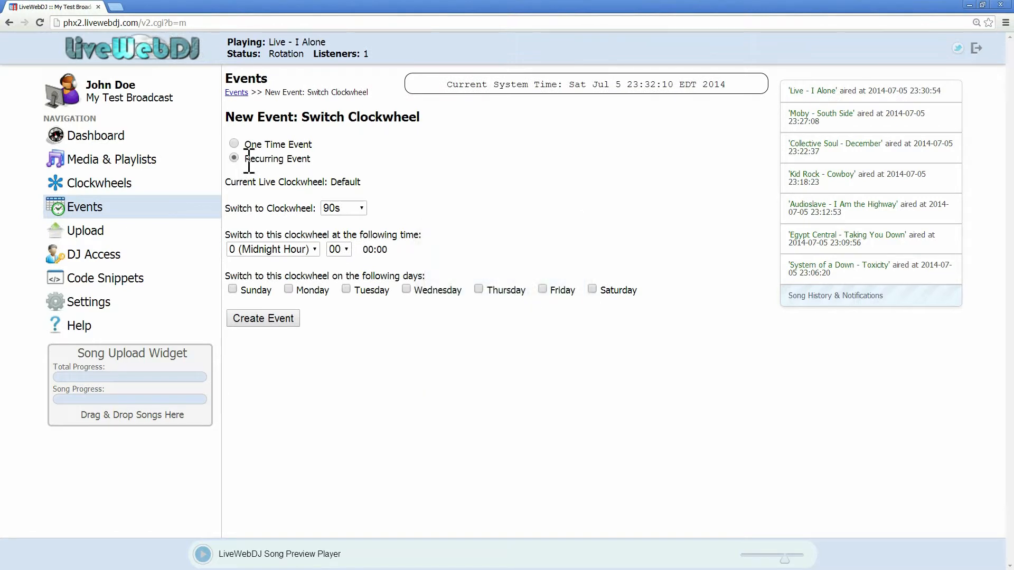
{"action": "left_click", "coordinate": [361, 208]}
{"action": "left_click", "coordinate": [381, 218]}
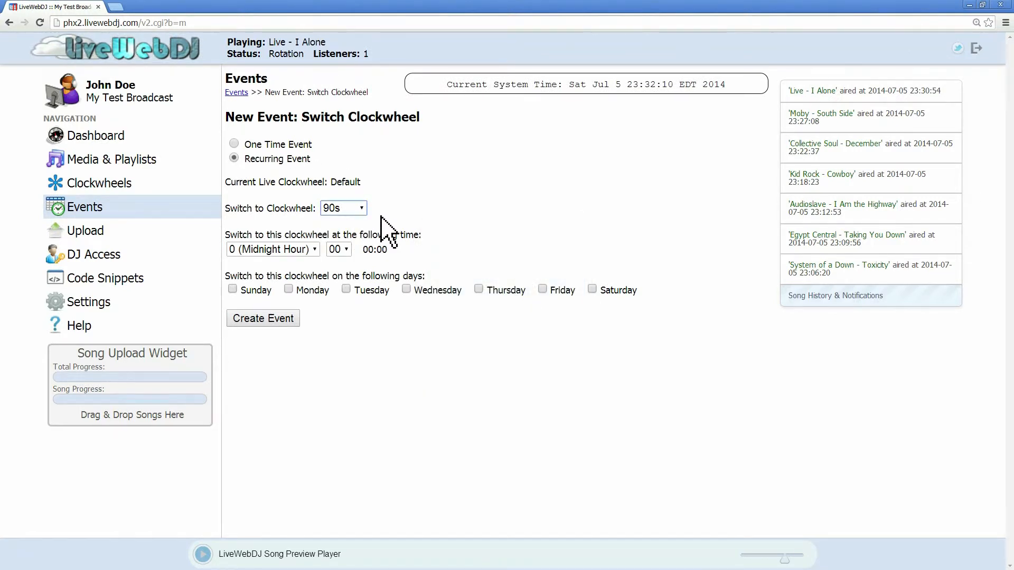
{"action": "left_click", "coordinate": [312, 250]}
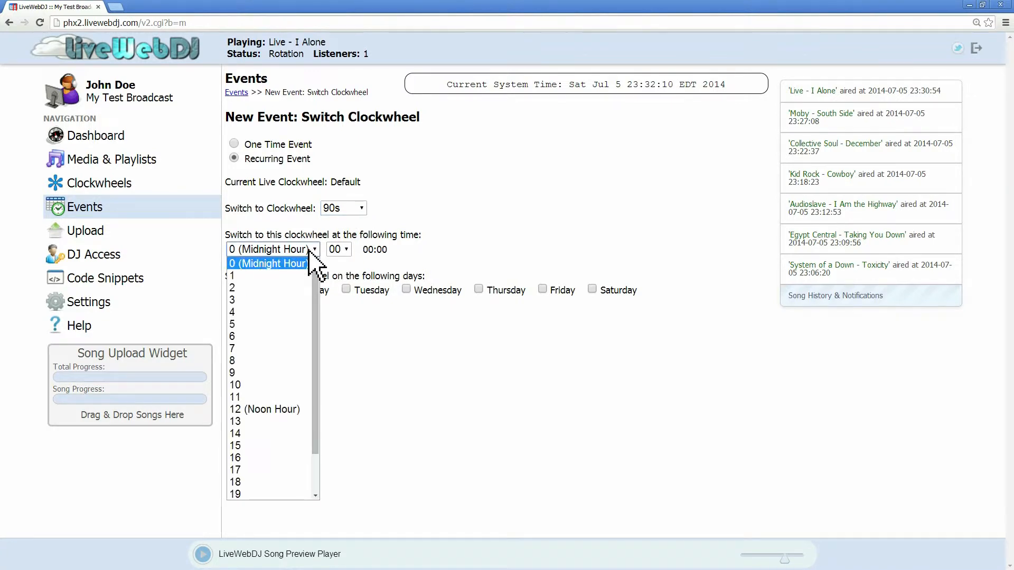
{"action": "left_click", "coordinate": [293, 410]}
{"action": "double_click", "coordinate": [381, 250]}
{"action": "left_click", "coordinate": [400, 256]}
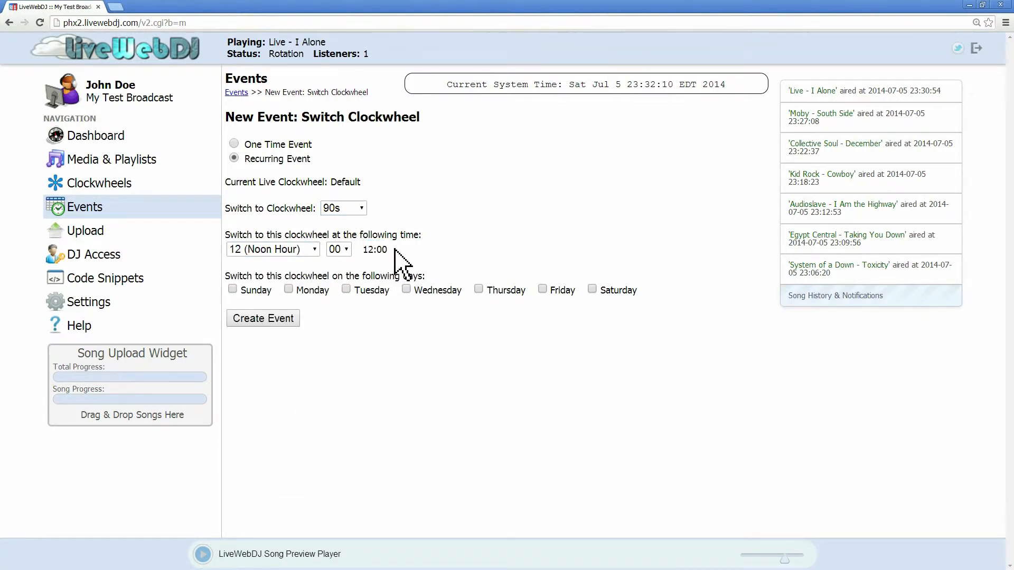
Step: Select every day of the week and create the 90s switch event
{"action": "left_click", "coordinate": [233, 289]}
{"action": "left_click", "coordinate": [289, 290]}
{"action": "left_click", "coordinate": [347, 289]}
{"action": "left_click", "coordinate": [406, 289]}
{"action": "left_click", "coordinate": [593, 289]}
{"action": "left_click", "coordinate": [277, 321]}
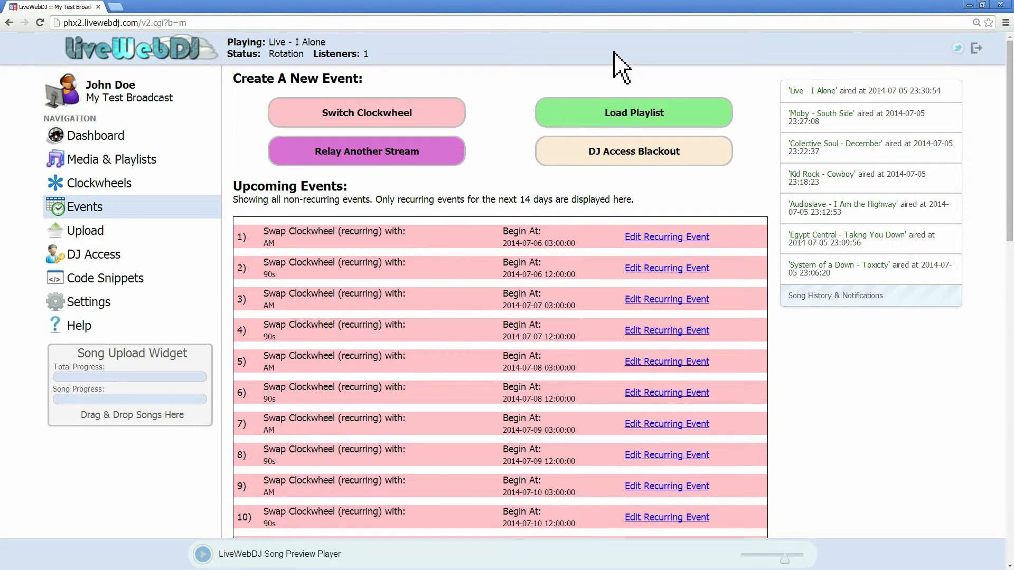
Step: Start a new recurring Switch Clockwheel event that switches to the PM clockwheel at 13:00
{"action": "left_click", "coordinate": [391, 112]}
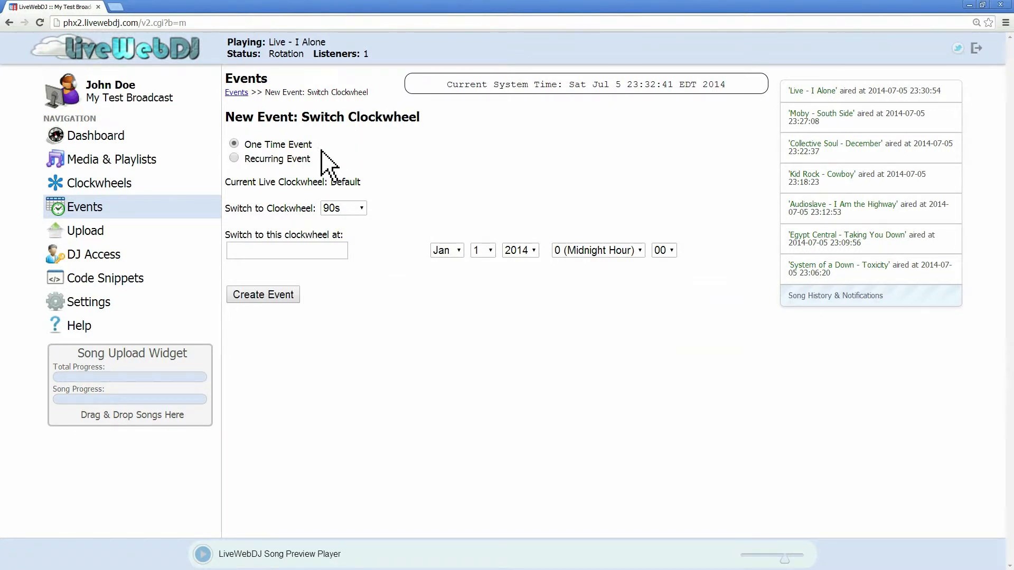
{"action": "left_click", "coordinate": [234, 158]}
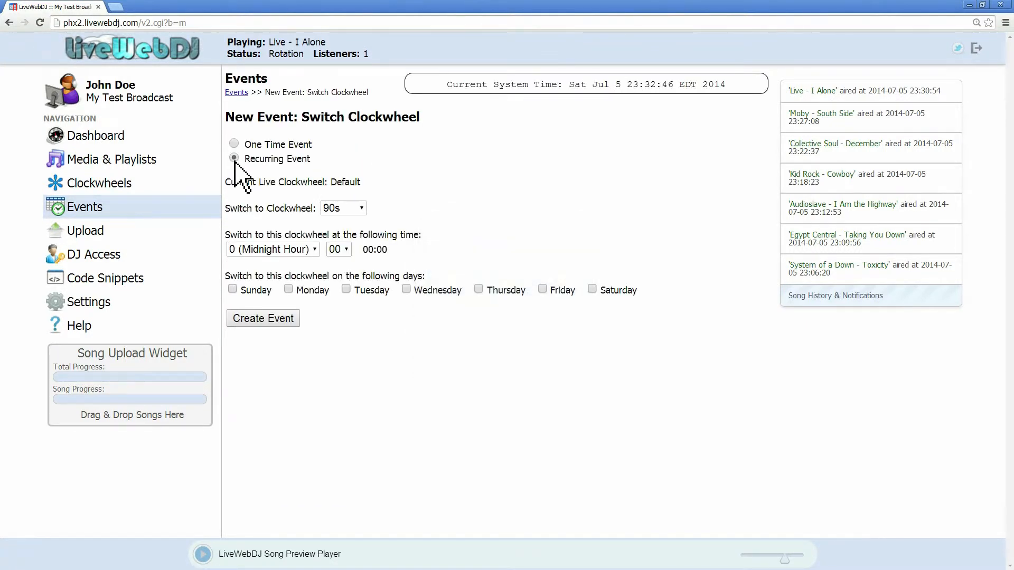
{"action": "left_click", "coordinate": [338, 207]}
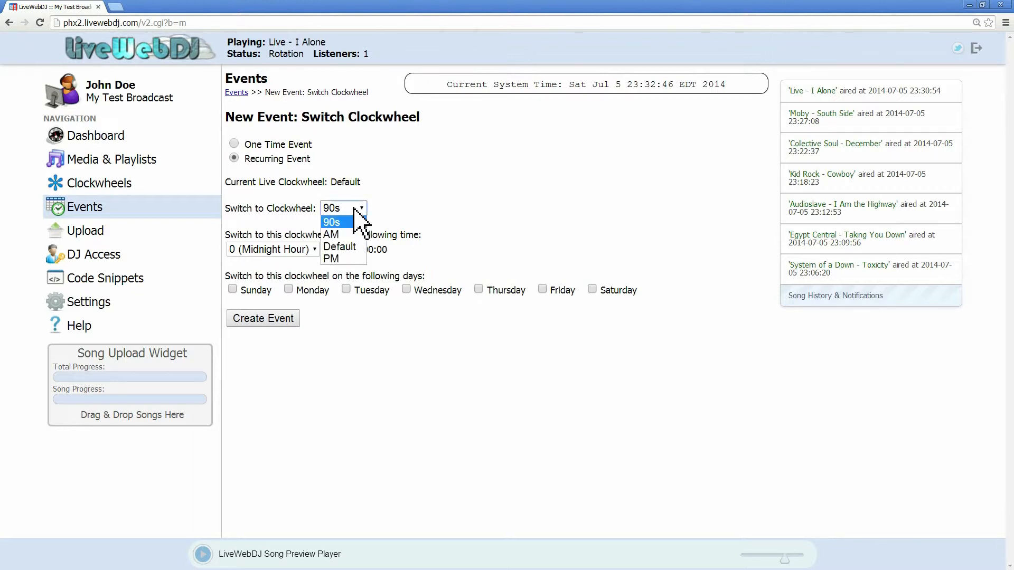
{"action": "left_click", "coordinate": [350, 258]}
{"action": "left_click", "coordinate": [346, 250]}
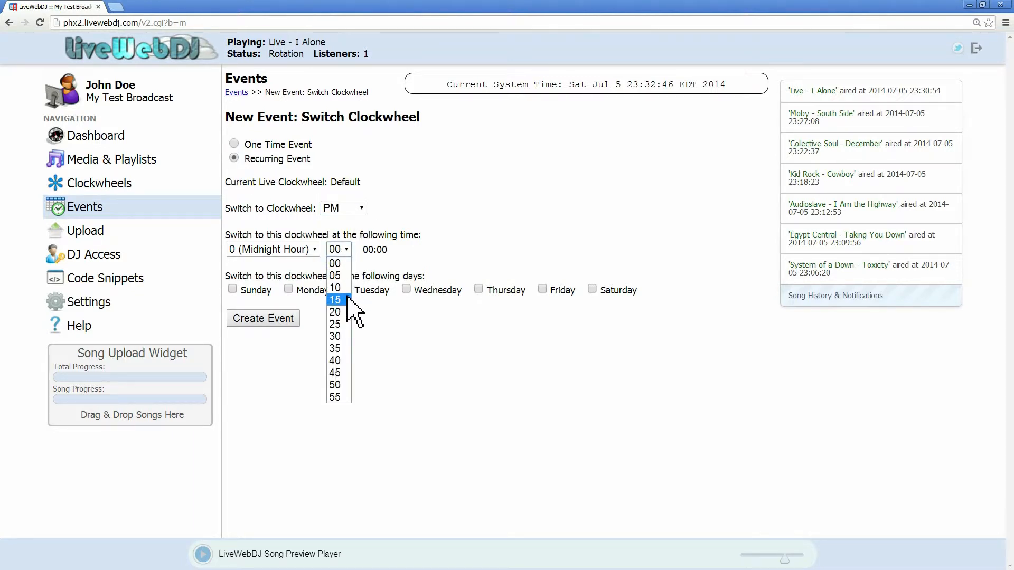
{"action": "left_click", "coordinate": [301, 250]}
{"action": "left_click_drag", "start_coordinate": [316, 283], "coordinate": [322, 321]}
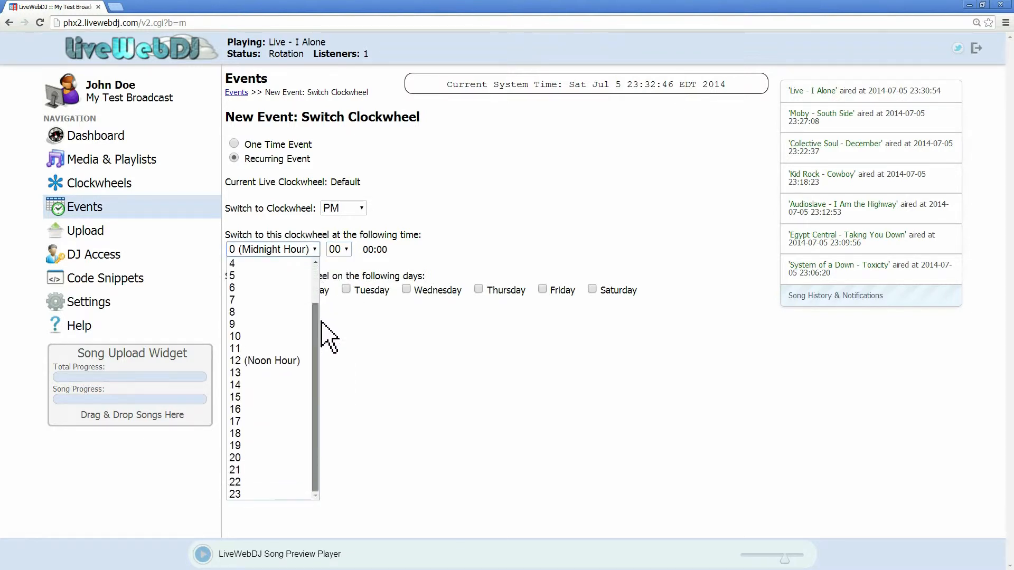
{"action": "left_click", "coordinate": [282, 373]}
{"action": "left_click_drag", "start_coordinate": [391, 255], "coordinate": [368, 256]}
{"action": "left_click", "coordinate": [424, 255]}
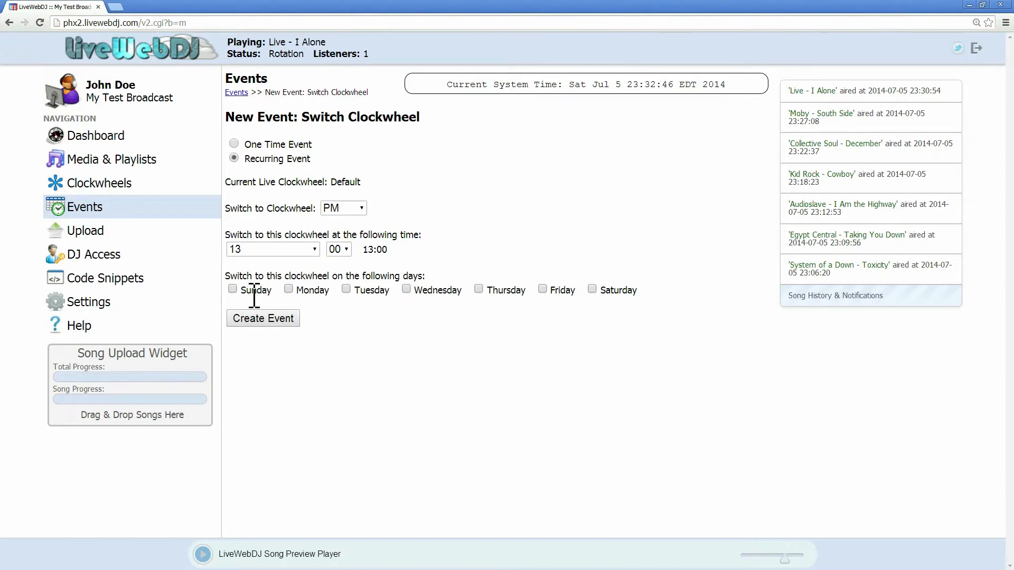
Step: Select every day of the week and create the PM switch event
{"action": "left_click", "coordinate": [232, 290]}
{"action": "left_click", "coordinate": [347, 290]}
{"action": "left_click", "coordinate": [406, 290]}
{"action": "left_click", "coordinate": [478, 289]}
{"action": "left_click", "coordinate": [593, 289]}
{"action": "left_click", "coordinate": [280, 320]}
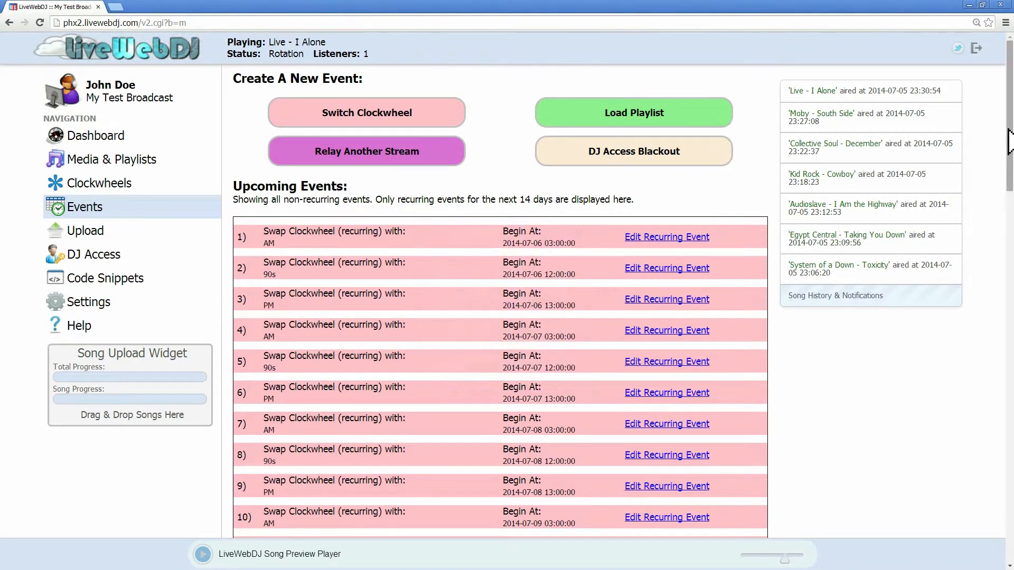
Step: Open the first recurring AM event to review its settings, then return to the events list
{"action": "left_click_drag", "start_coordinate": [1009, 140], "coordinate": [1004, 380]}
{"action": "left_click_drag", "start_coordinate": [1003, 389], "coordinate": [1011, 128]}
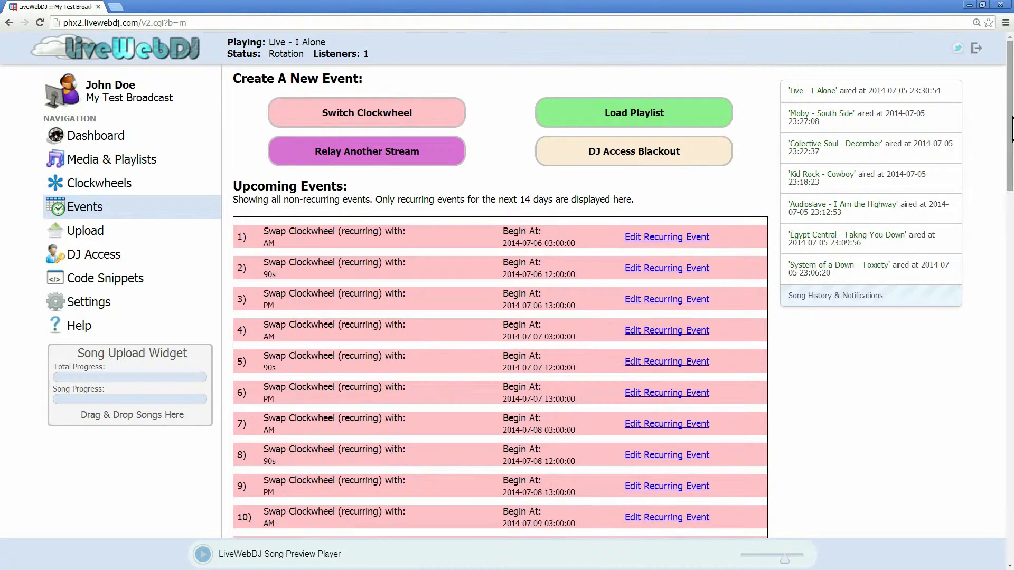
{"action": "left_click", "coordinate": [697, 238]}
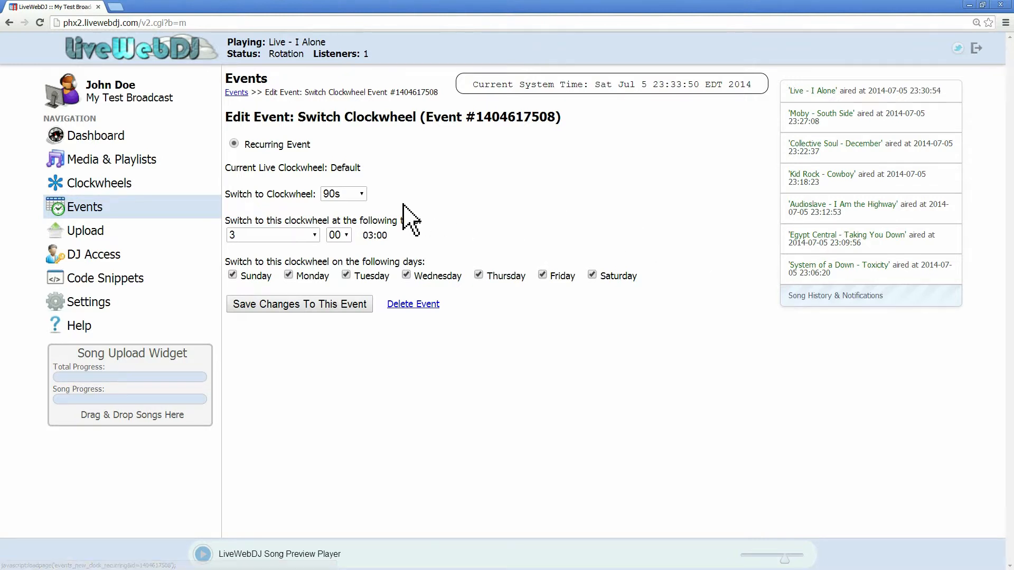
{"action": "left_click", "coordinate": [86, 210]}
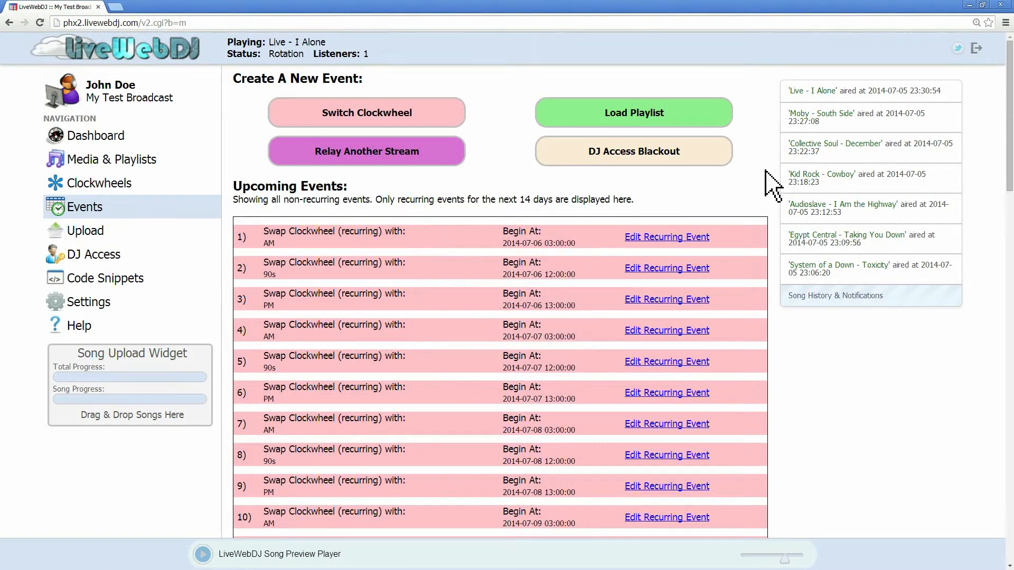
Step: Browse the upcoming events list and pan across the upcoming events timeline
{"action": "scroll", "coordinate": [773, 185], "scroll_direction": "down", "scroll_amount": 12}
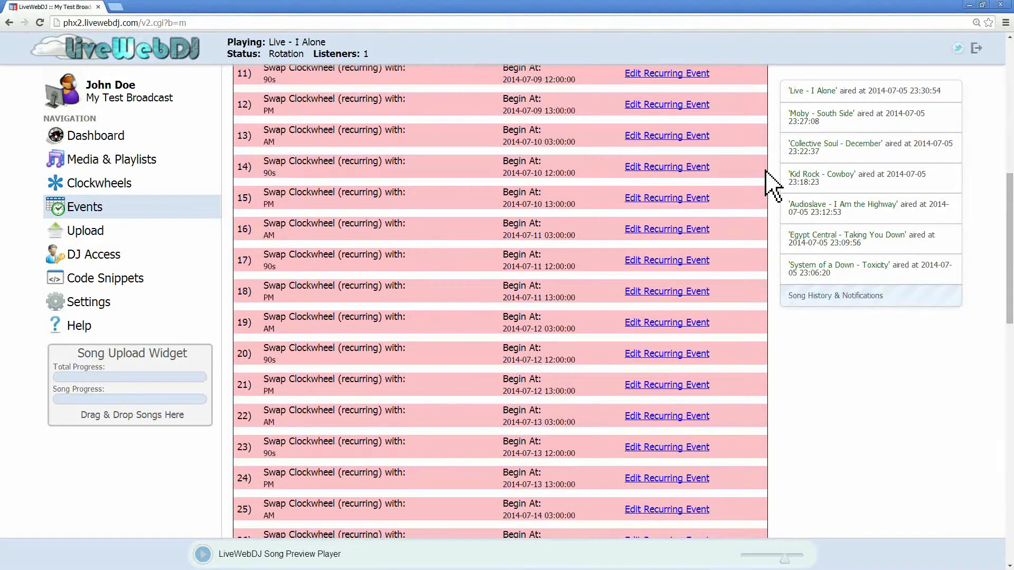
{"action": "scroll", "coordinate": [772, 185], "scroll_direction": "down", "scroll_amount": 13}
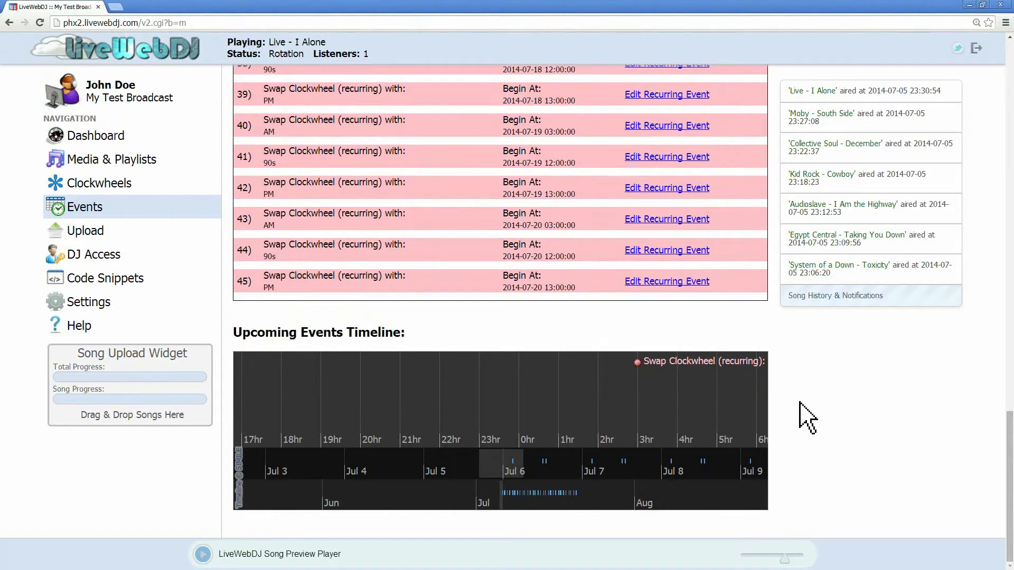
{"action": "left_click_drag", "start_coordinate": [740, 408], "coordinate": [612, 401]}
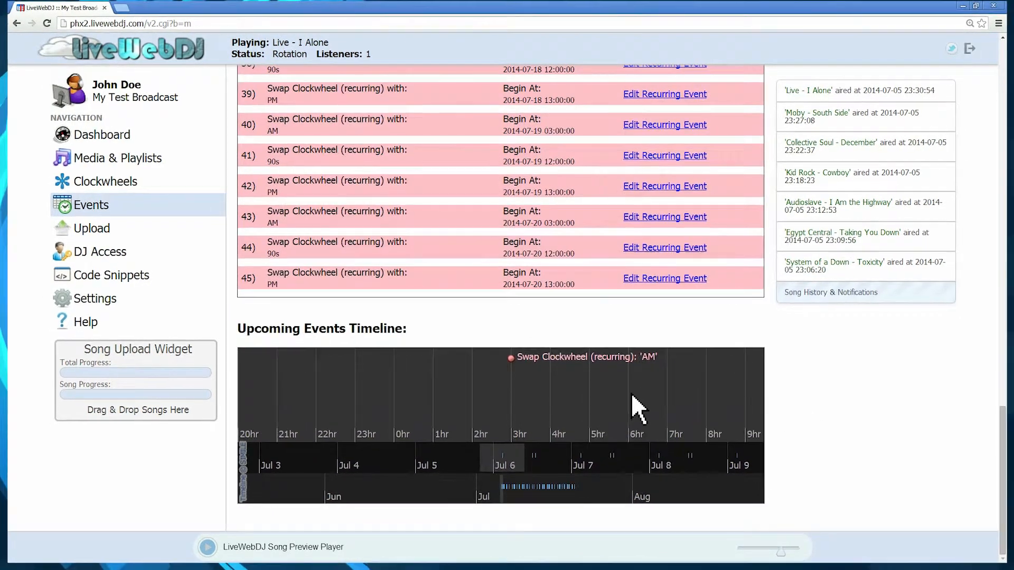
{"action": "left_click_drag", "start_coordinate": [709, 392], "coordinate": [570, 393]}
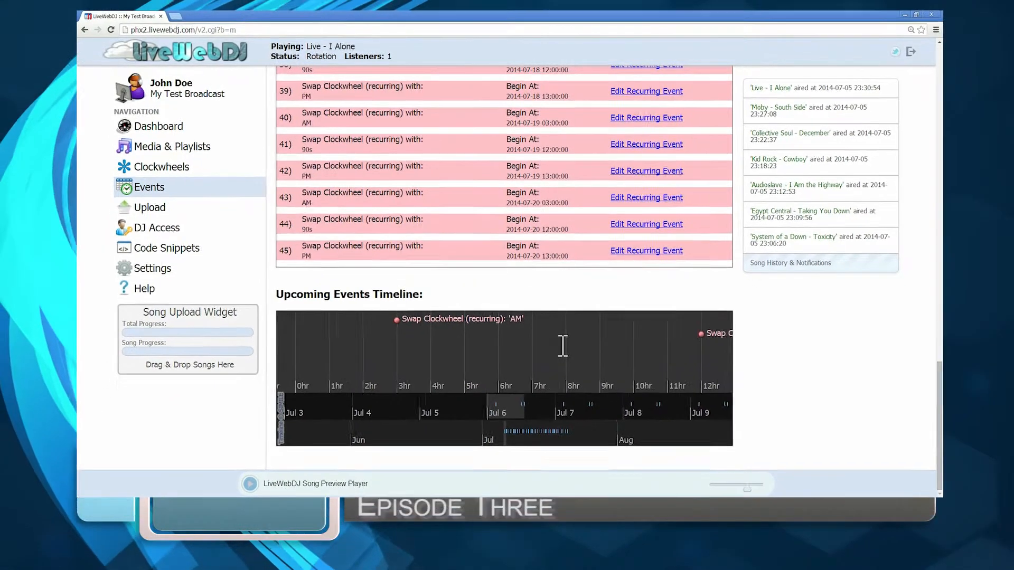
{"action": "left_click_drag", "start_coordinate": [563, 346], "coordinate": [549, 346]}
{"action": "left_click_drag", "start_coordinate": [634, 349], "coordinate": [543, 347]}
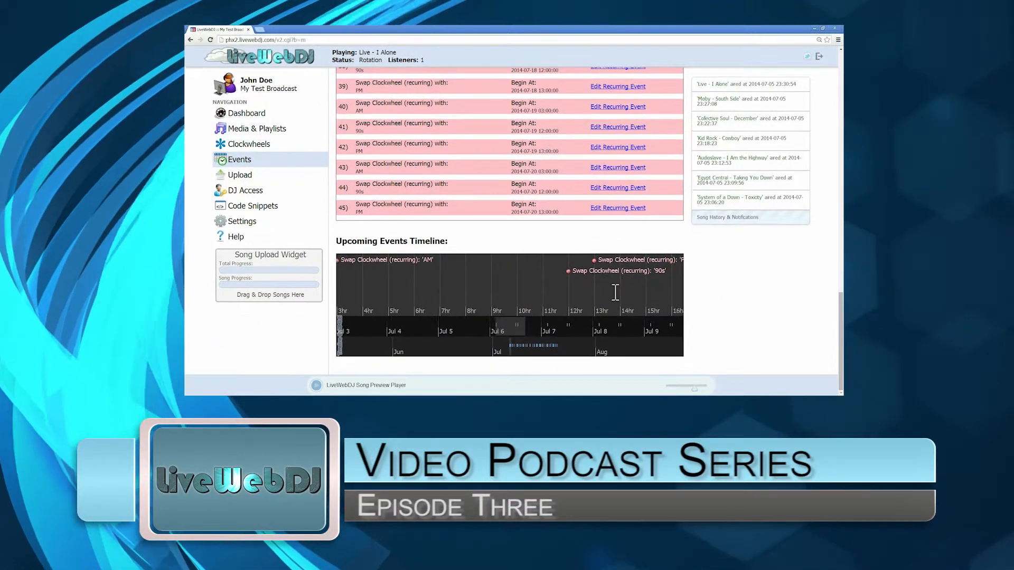